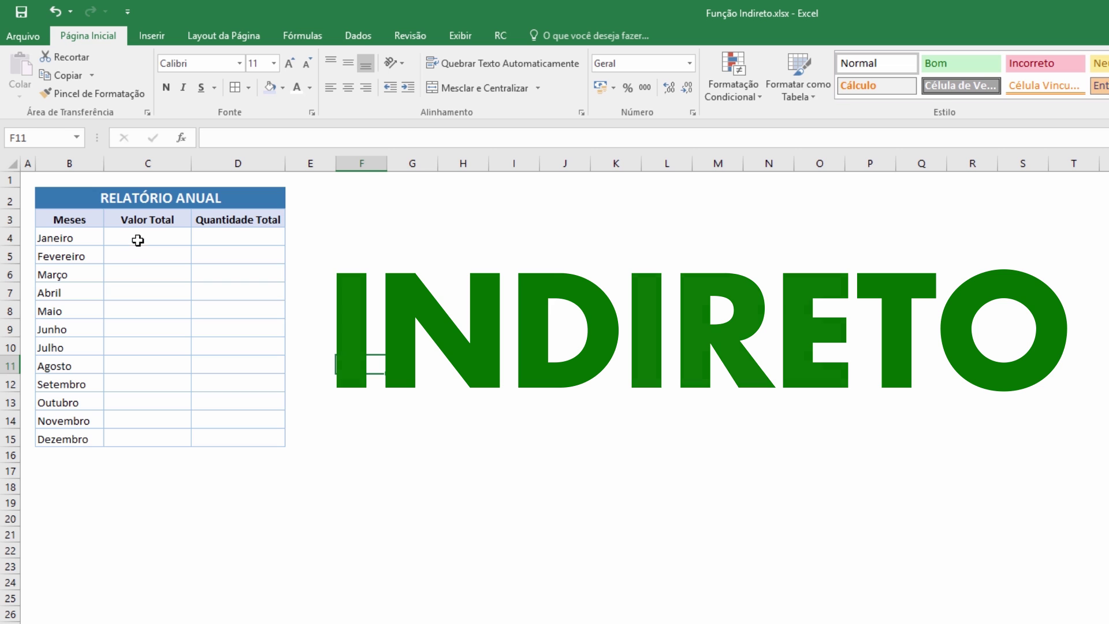
pyautogui.click(138, 243)
pyautogui.click(354, 241)
pyautogui.write('=')
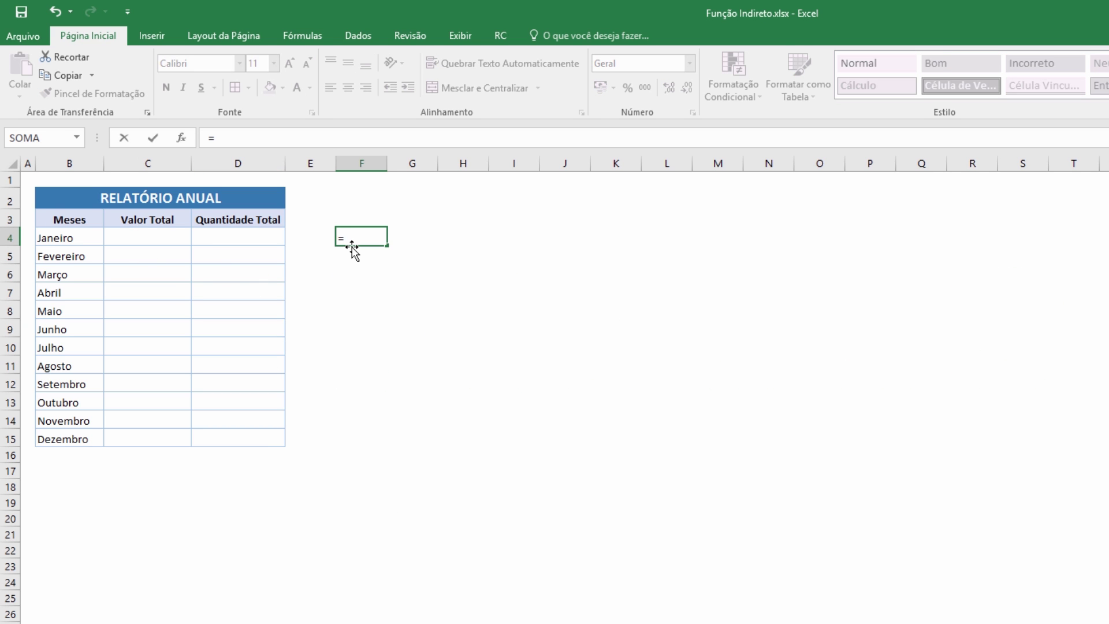
pyautogui.write('indi')
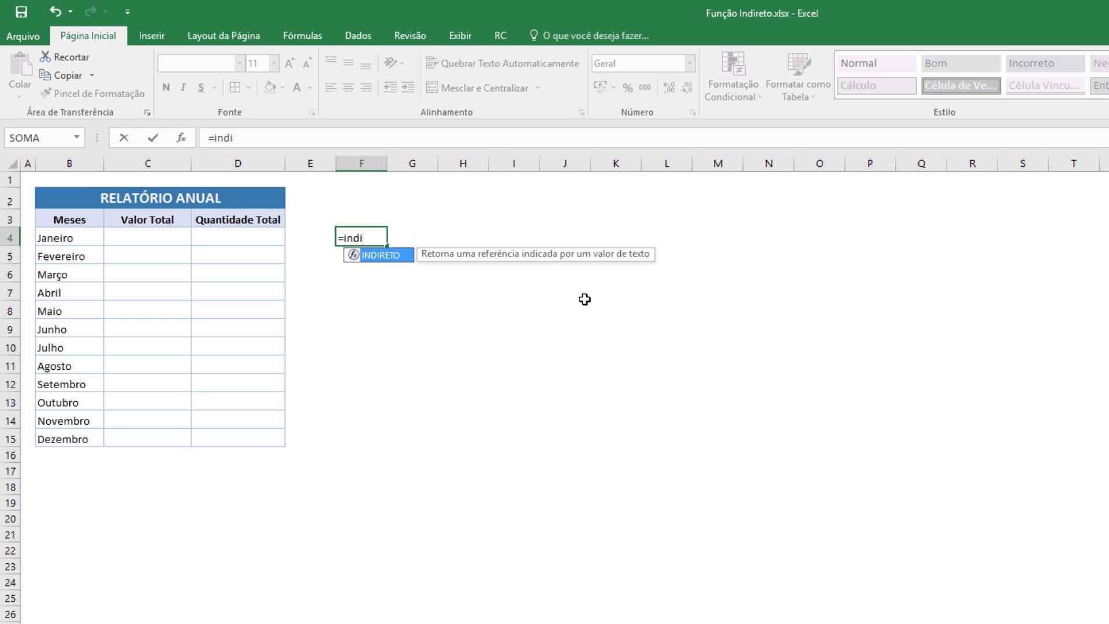
pyautogui.press('Escape')
pyautogui.press('Escape')
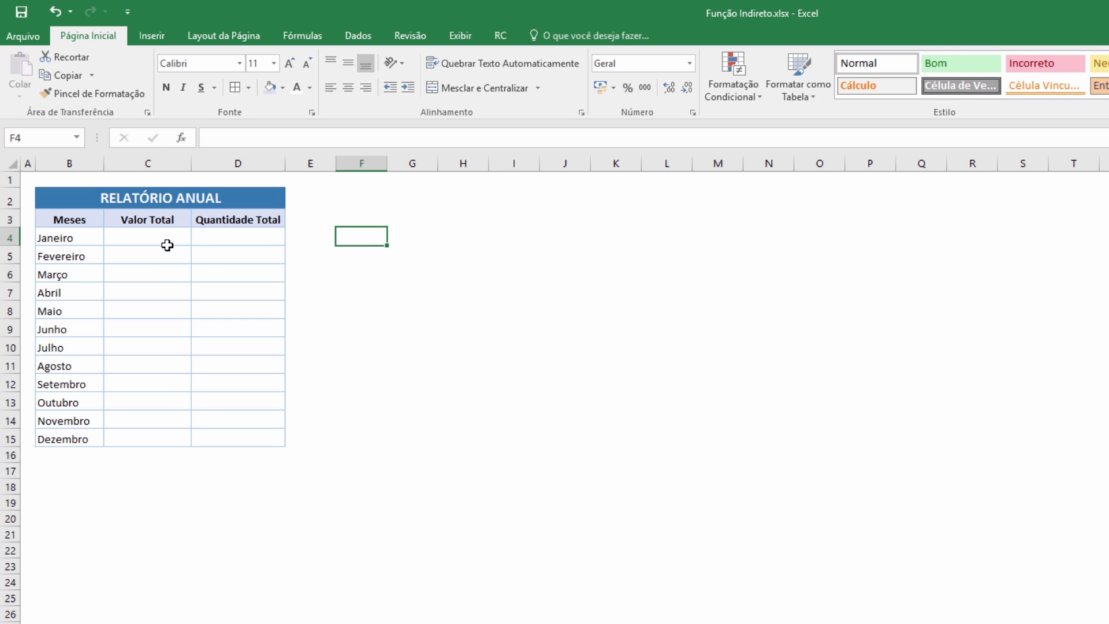
# Step: Examine the Produto, Valor and Quantidade columns on the monthly sheets from Janeiro through Dezembro
pyautogui.click(167, 243)
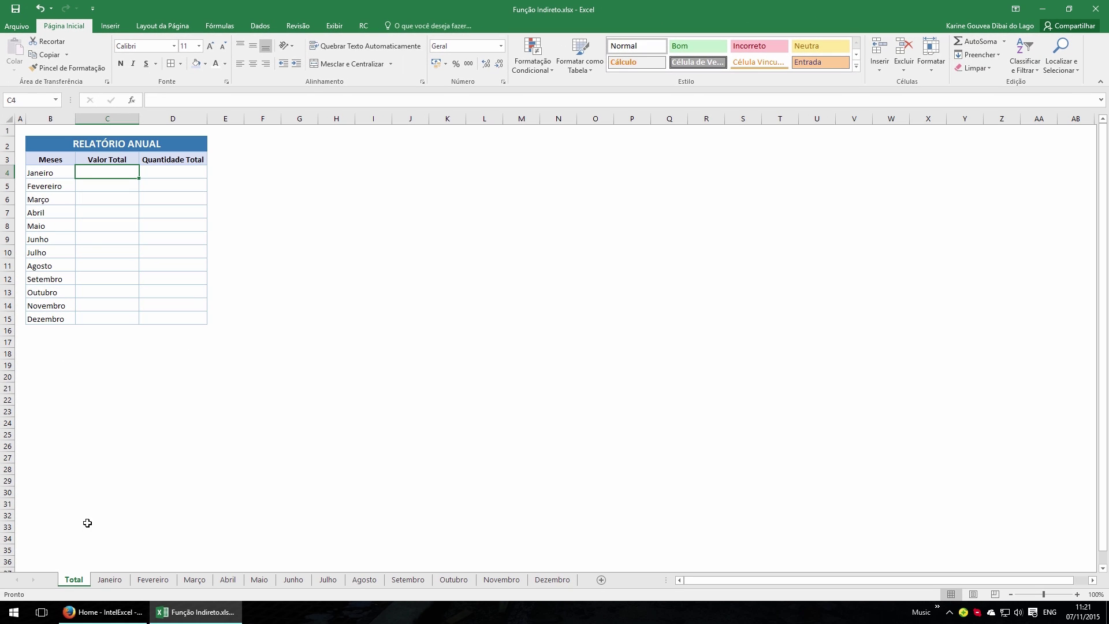
pyautogui.click(110, 580)
pyautogui.click(153, 580)
pyautogui.click(186, 581)
pyautogui.click(228, 579)
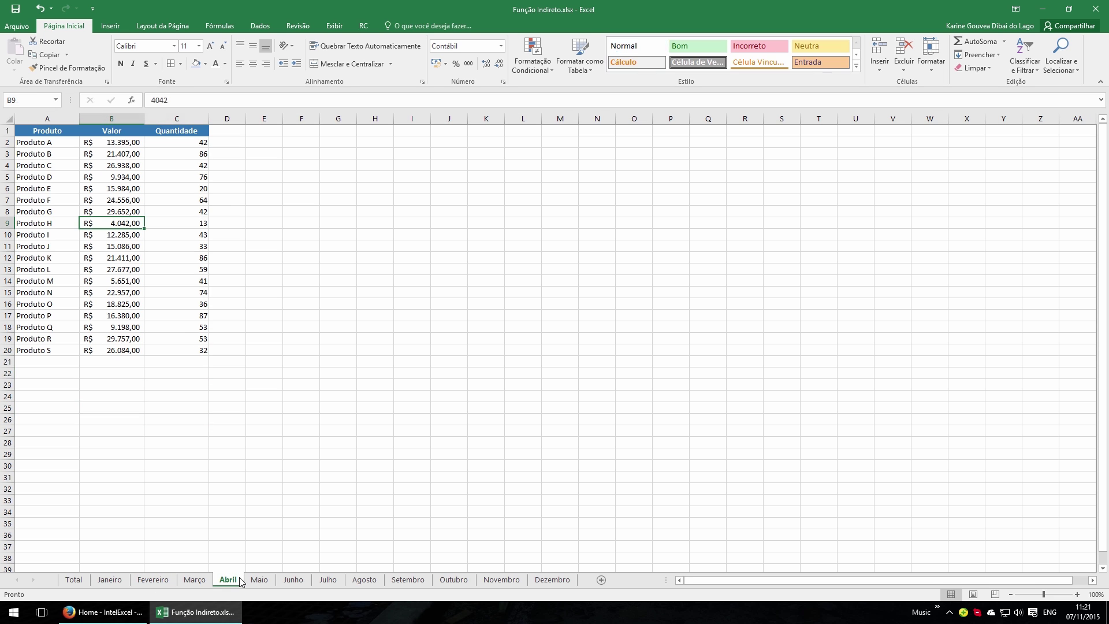
pyautogui.click(259, 580)
pyautogui.click(297, 581)
pyautogui.click(328, 580)
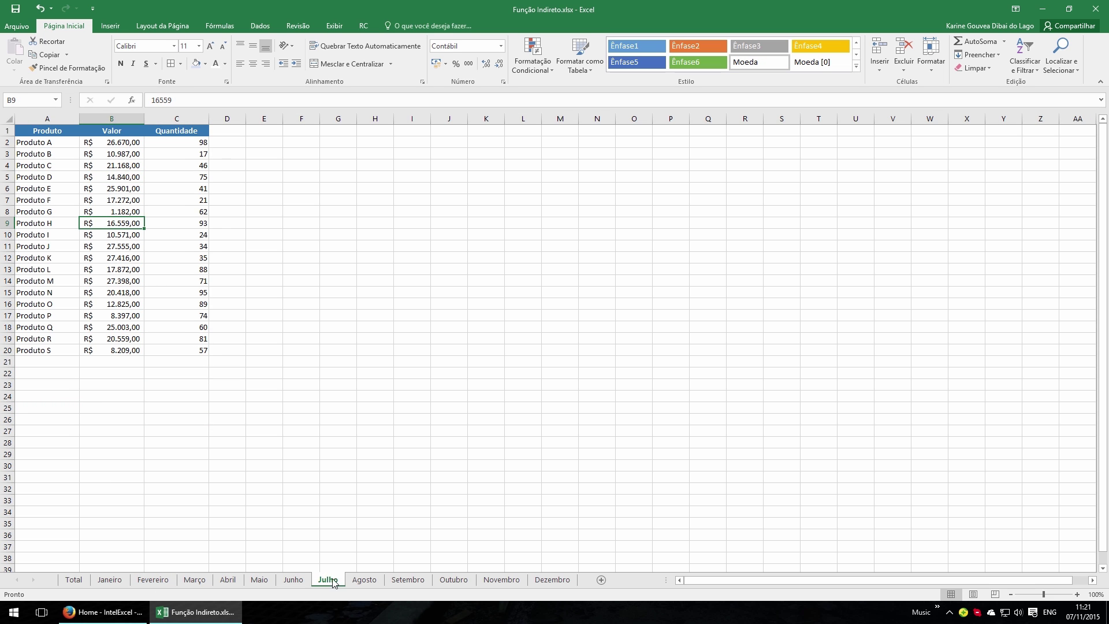
pyautogui.click(368, 580)
pyautogui.click(406, 580)
pyautogui.click(454, 580)
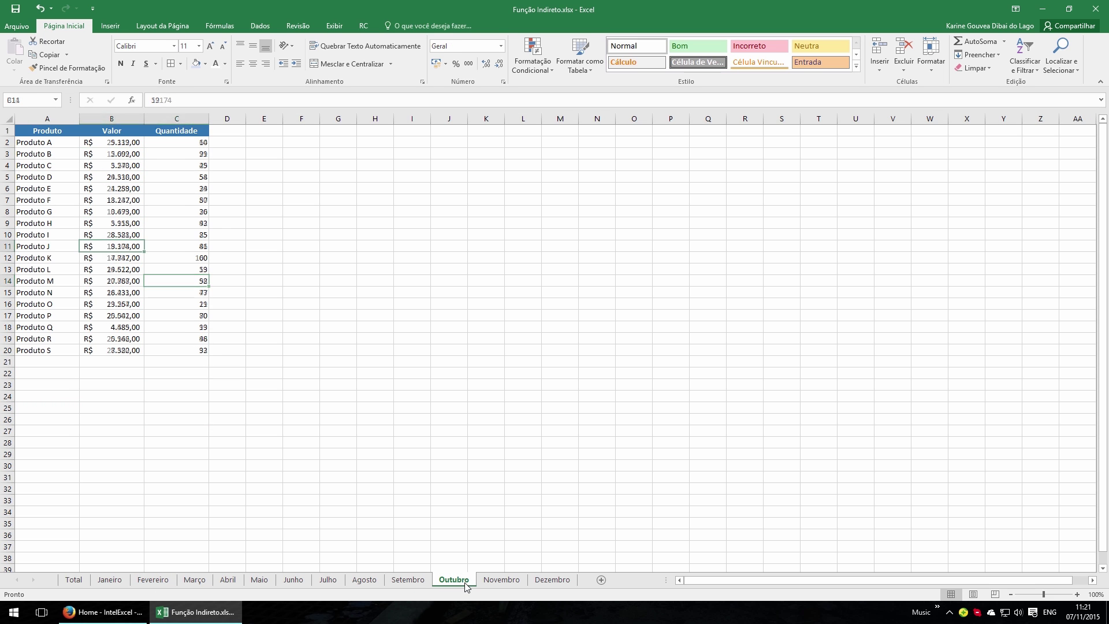
pyautogui.click(500, 579)
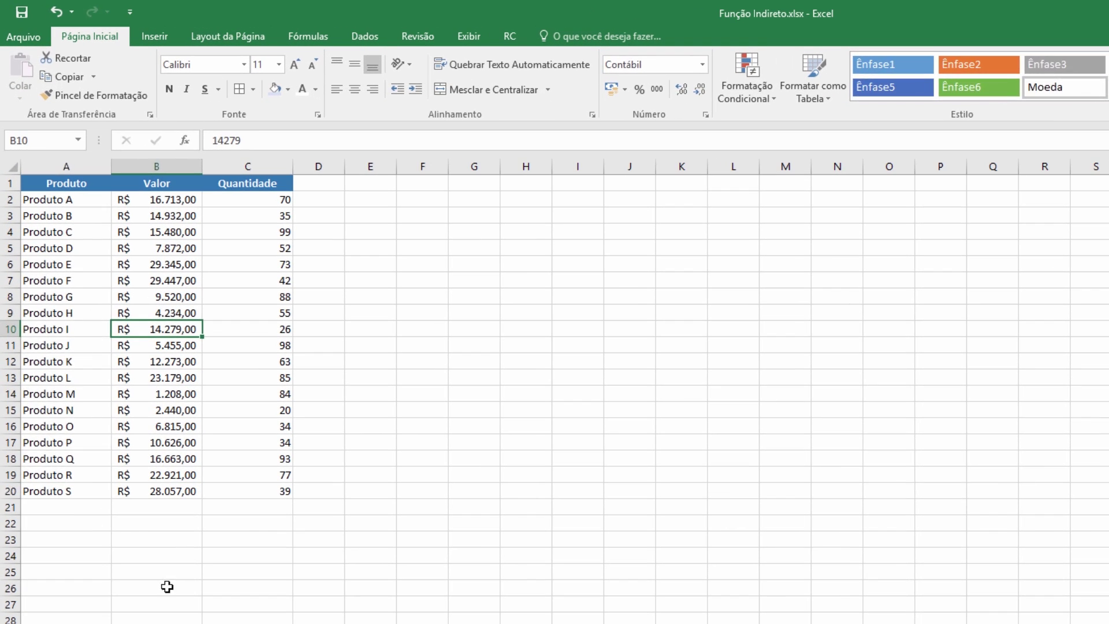
pyautogui.moveTo(70, 427); pyautogui.dragTo(56, 204)
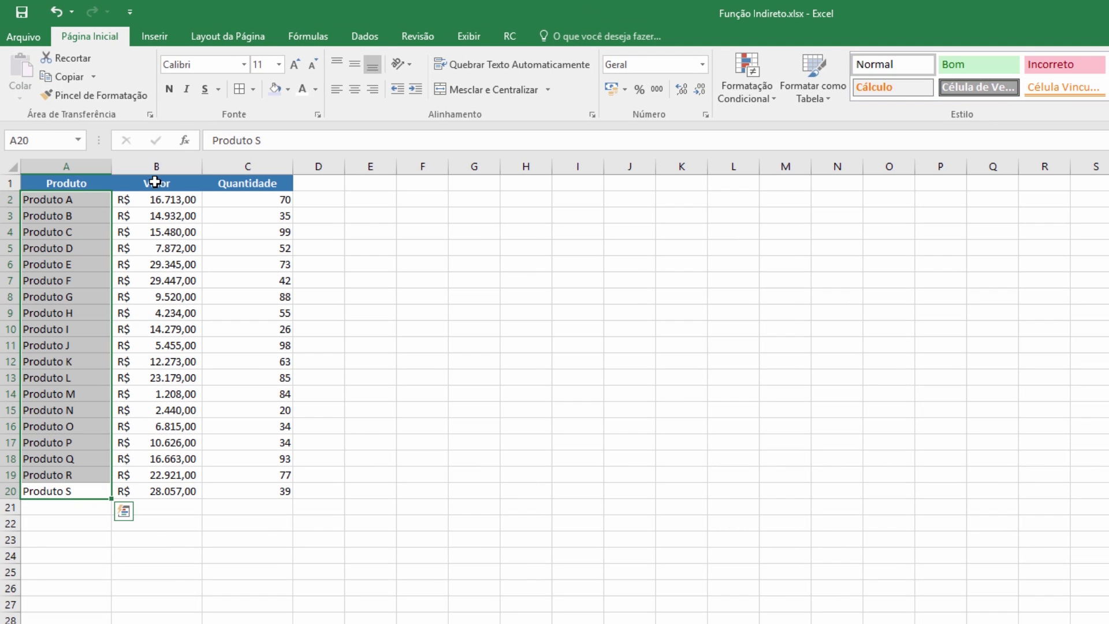
pyautogui.click(155, 183)
pyautogui.click(168, 493)
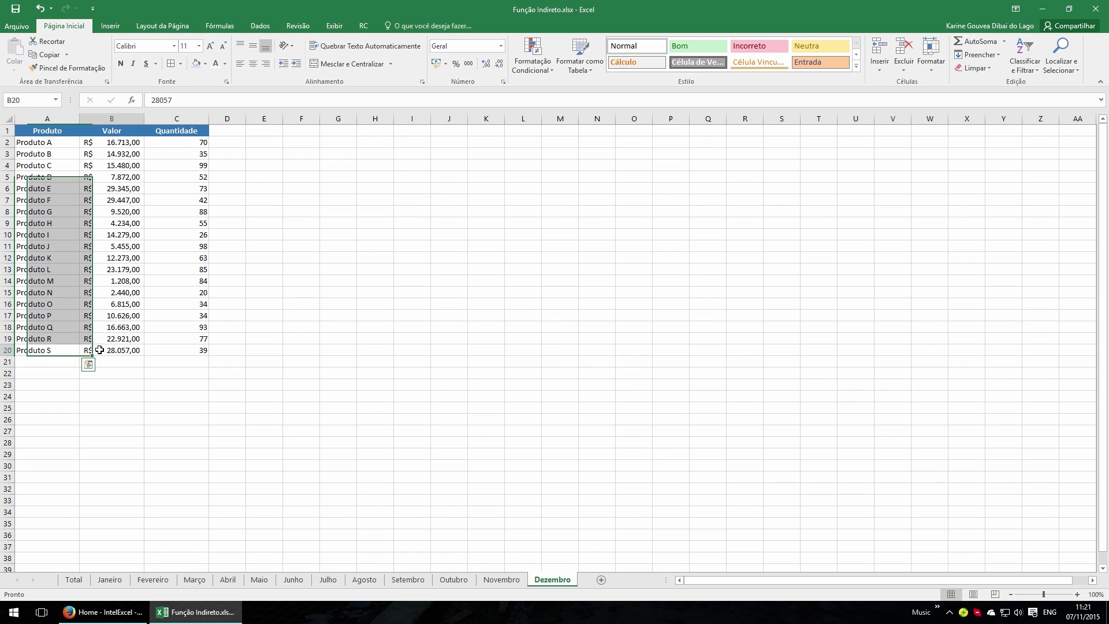
# Step: Go back through the monthly sheets to the Total sheet
pyautogui.click(501, 579)
pyautogui.click(455, 579)
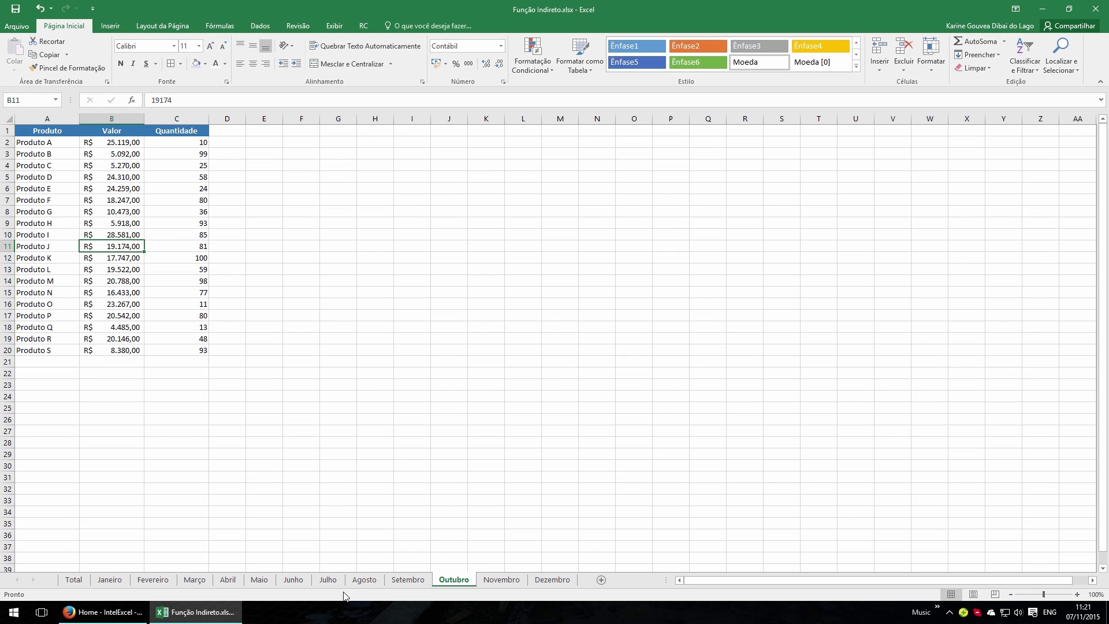
pyautogui.hotkey('ctrl', 'pageup')
pyautogui.hotkey('ctrl', 'pageup')
pyautogui.hotkey('ctrl', 'pageup')
pyautogui.hotkey('ctrl', 'pageup')
pyautogui.hotkey('ctrl', 'pageup')
pyautogui.hotkey('ctrl', 'pageup')
pyautogui.hotkey('ctrl', 'pageup')
pyautogui.hotkey('ctrl', 'pageup')
pyautogui.hotkey('ctrl', 'pageup')
pyautogui.hotkey('ctrl', 'pageup')
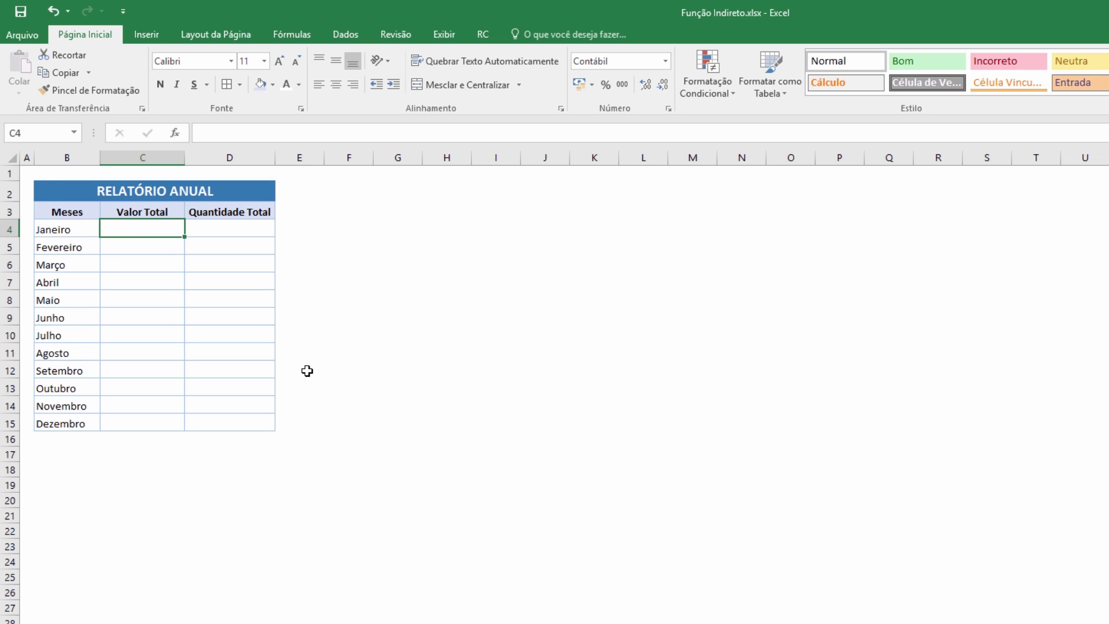
# Step: Sum Janeiro's values in C4 of the Total sheet with =SOMA(Janeiro!B2:B20)
pyautogui.write('=SOMA()')
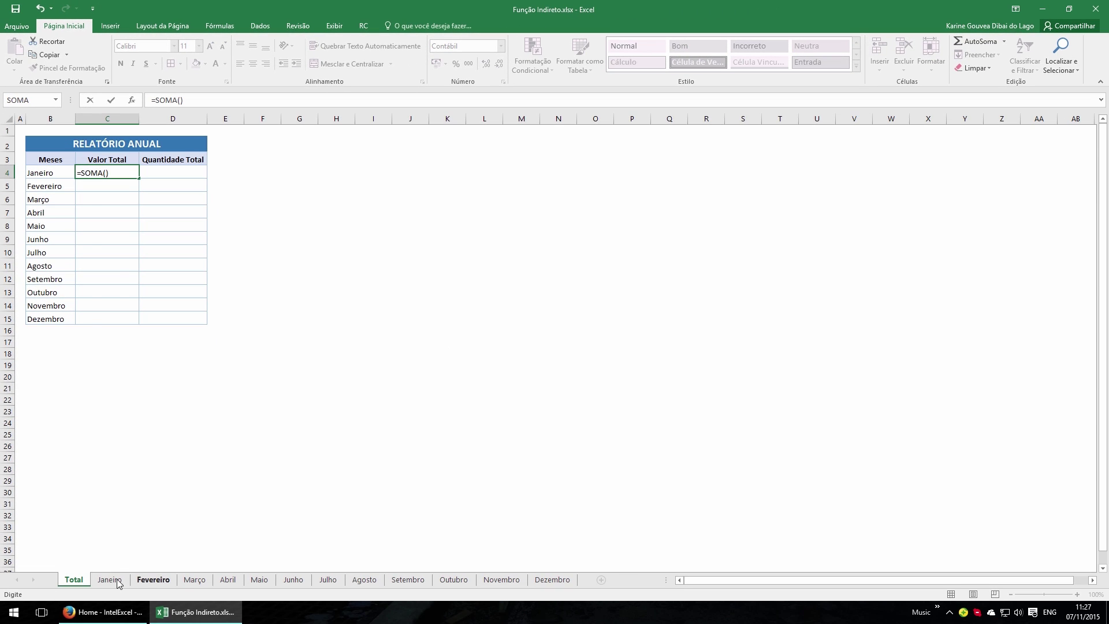
pyautogui.click(112, 579)
pyautogui.moveTo(108, 145); pyautogui.dragTo(106, 350)
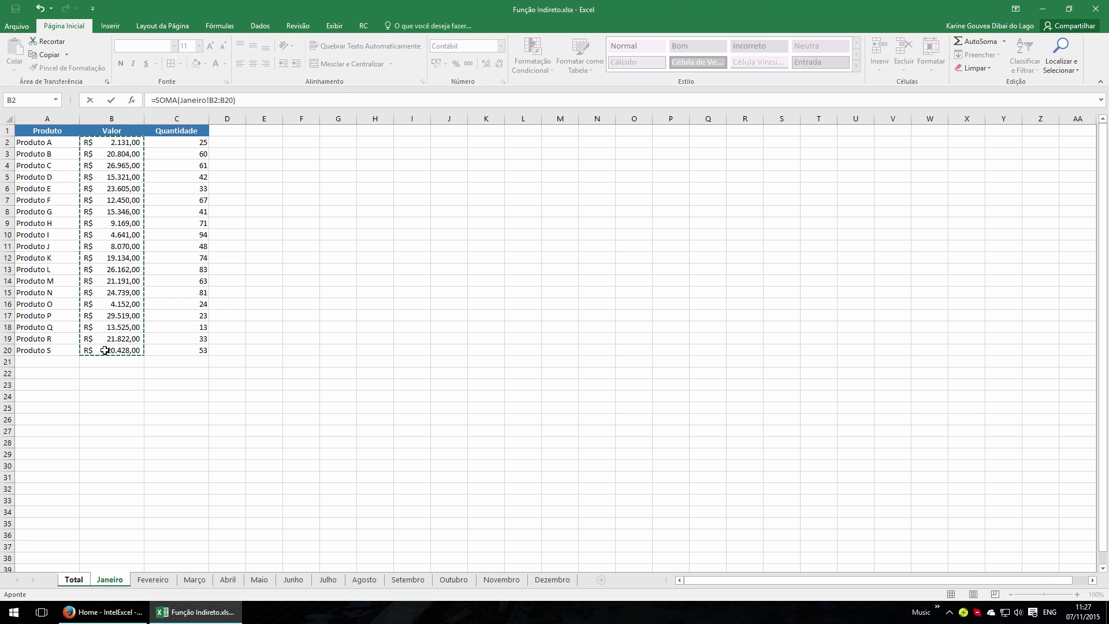
pyautogui.press('Return')
# Step: Sum the B2:B20 values of the Fevereiro and Março sheets in C5 and C6 of the Total sheet
pyautogui.click(977, 41)
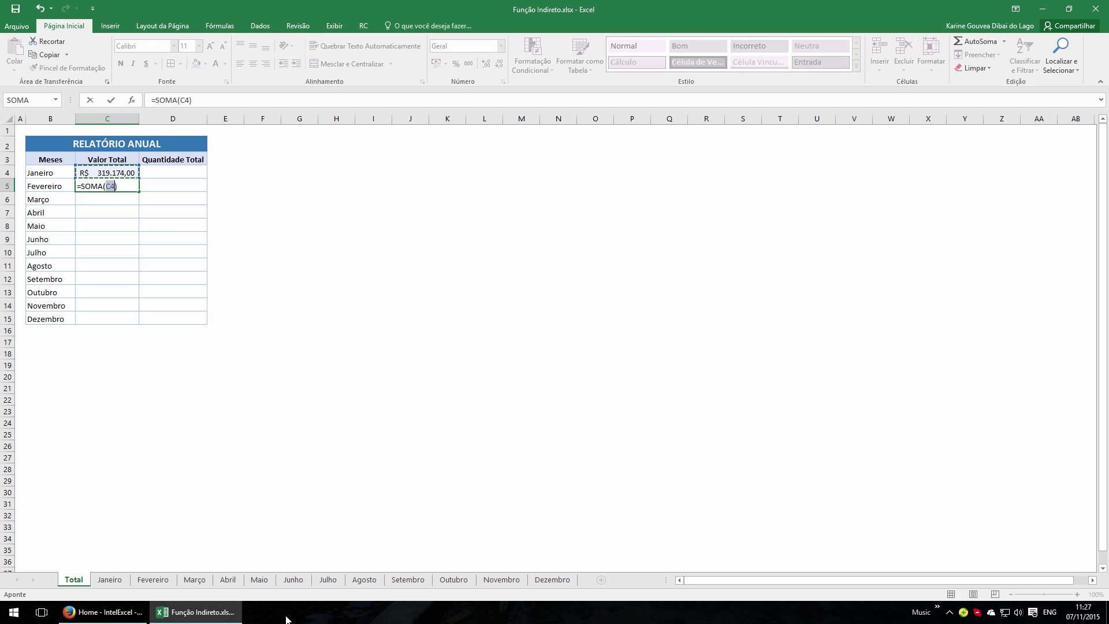
pyautogui.click(153, 580)
pyautogui.moveTo(115, 146); pyautogui.dragTo(109, 350)
pyautogui.press('Return')
pyautogui.click(977, 42)
pyautogui.click(194, 579)
pyautogui.moveTo(115, 143); pyautogui.dragTo(116, 354)
pyautogui.press('Return')
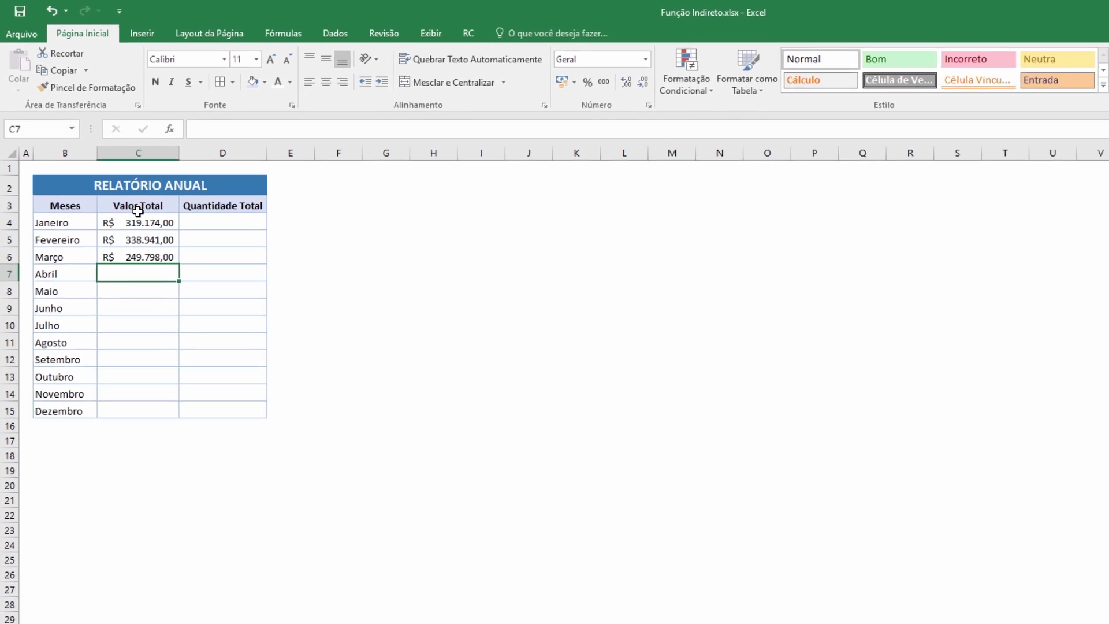
# Step: Clear the sums for Janeiro, Fevereiro and Março from the Valor Total column
pyautogui.moveTo(154, 246); pyautogui.dragTo(149, 329)
pyautogui.press('Delete')
# Step: Enter the formula =SOMA(INDIRETO(B4&"B2:B20")) in C4 for Janeiro's Valor Total
pyautogui.click(126, 243)
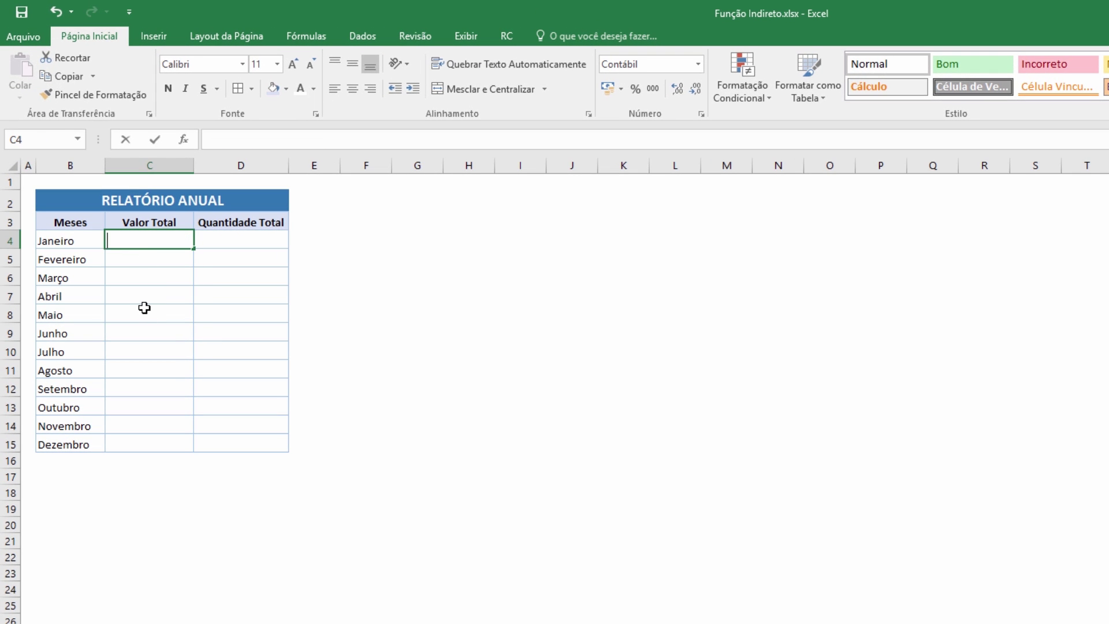
pyautogui.write('=soma(in')
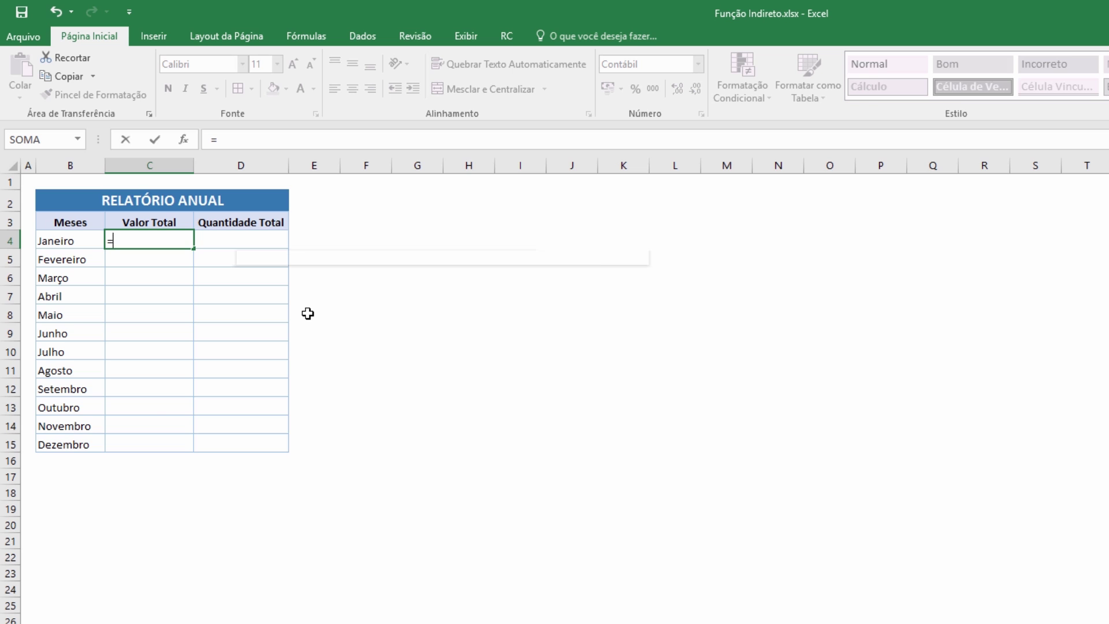
pyautogui.write('du')
pyautogui.press('BackSpace')
pyautogui.write('ireto')
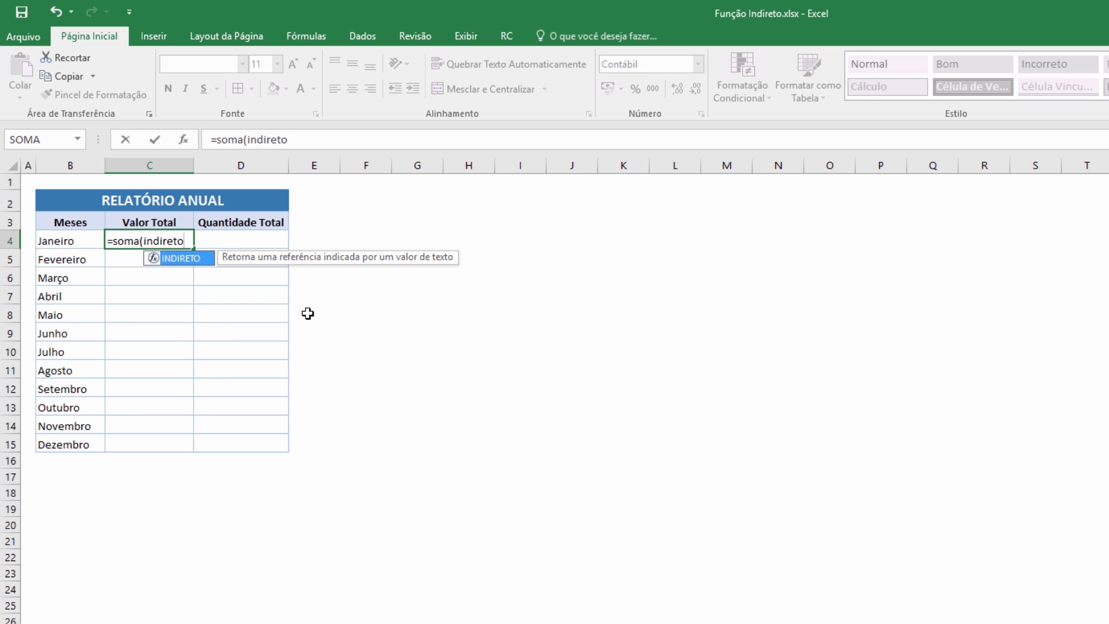
pyautogui.write('(')
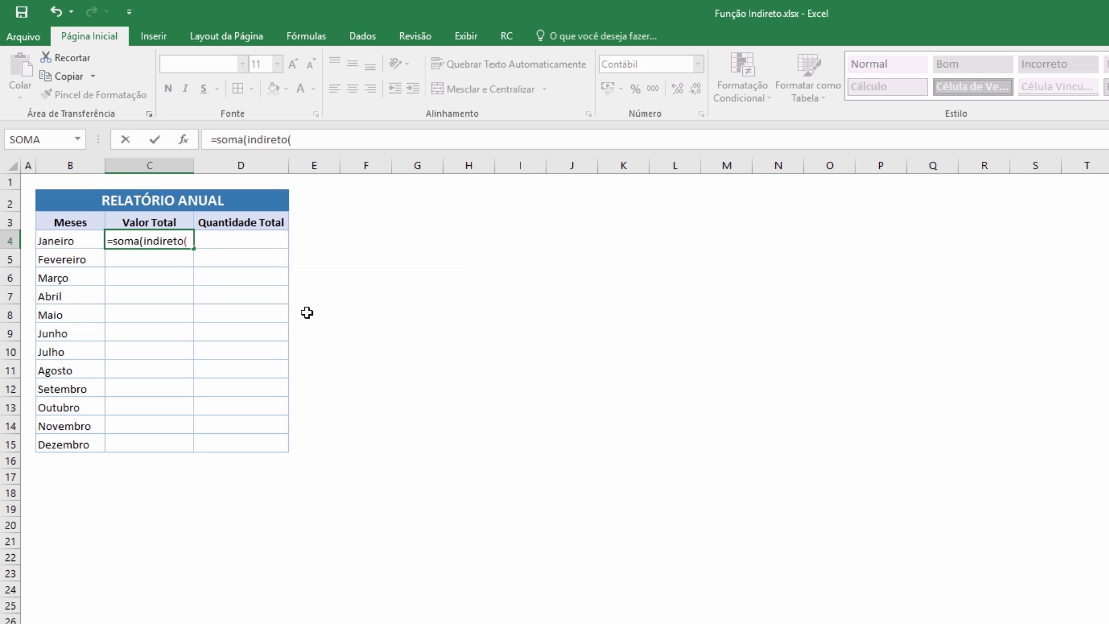
pyautogui.click(87, 242)
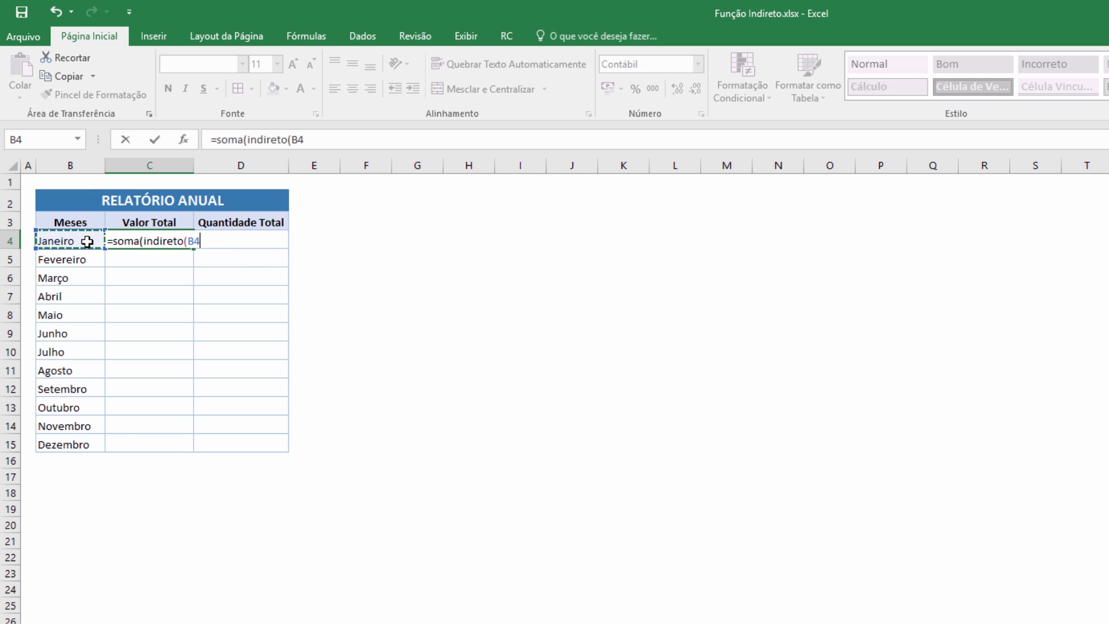
pyautogui.write('&"B2:B20')
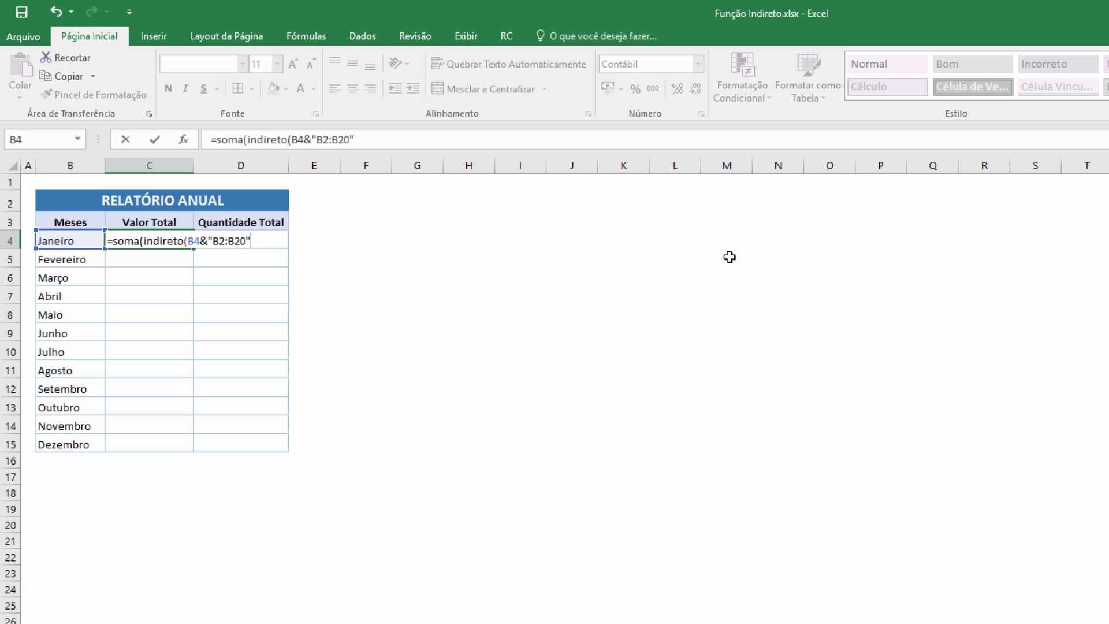
pyautogui.click(254, 239)
pyautogui.press('Return')
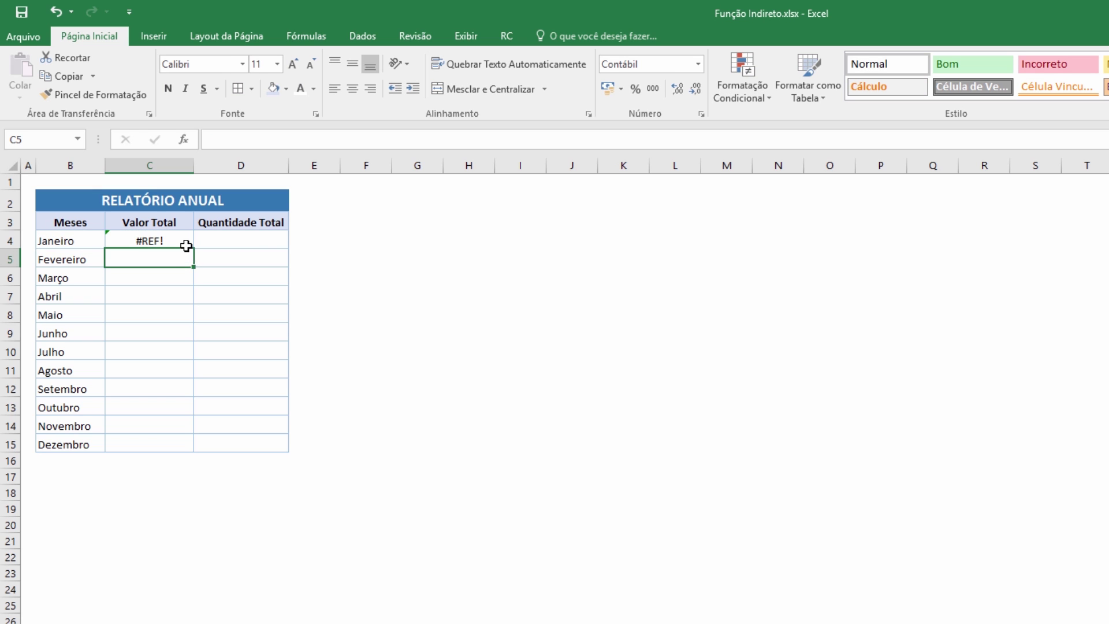
# Step: Inspect the formula in C4 and compare its B2:B20 range with the Valor column on the Janeiro to Junho sheets
pyautogui.click(184, 240)
pyautogui.press('Return')
pyautogui.doubleClick(175, 240)
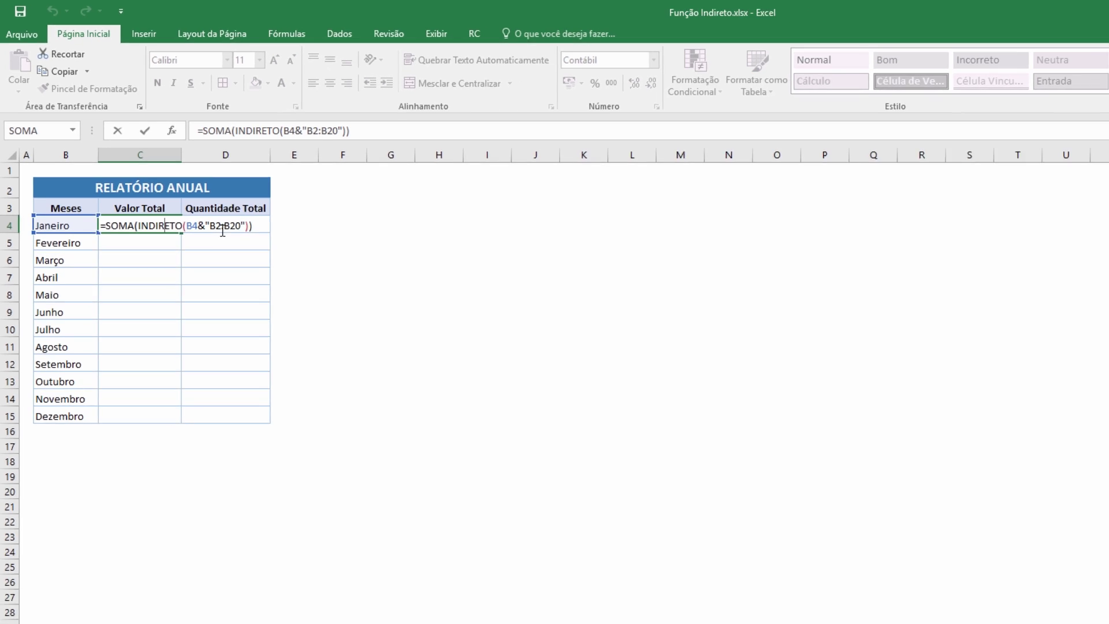
pyautogui.press('Escape')
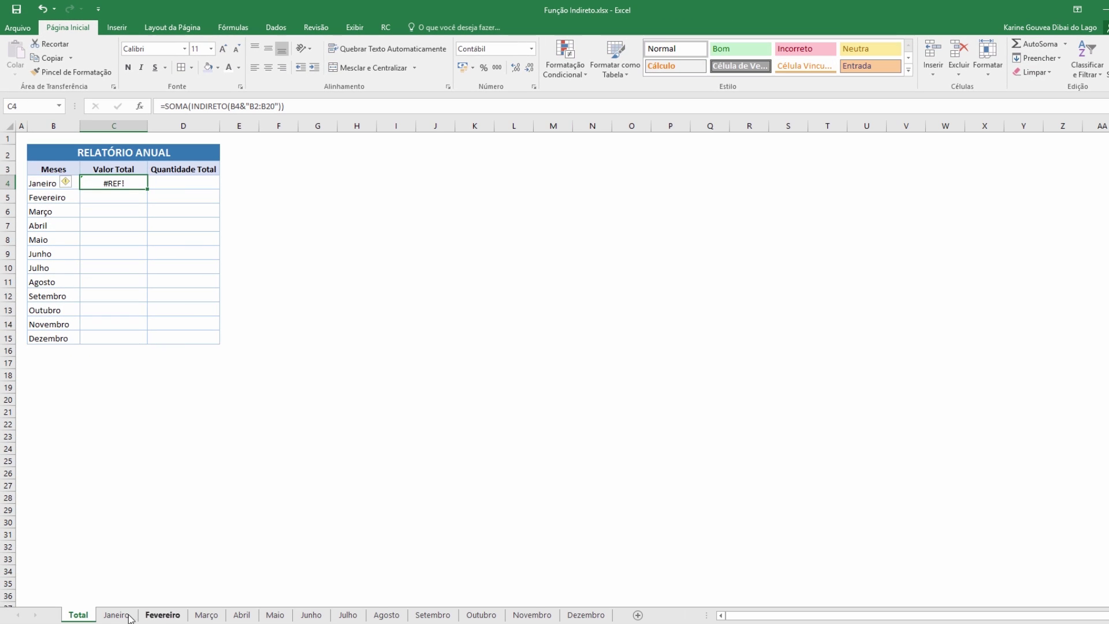
pyautogui.click(129, 615)
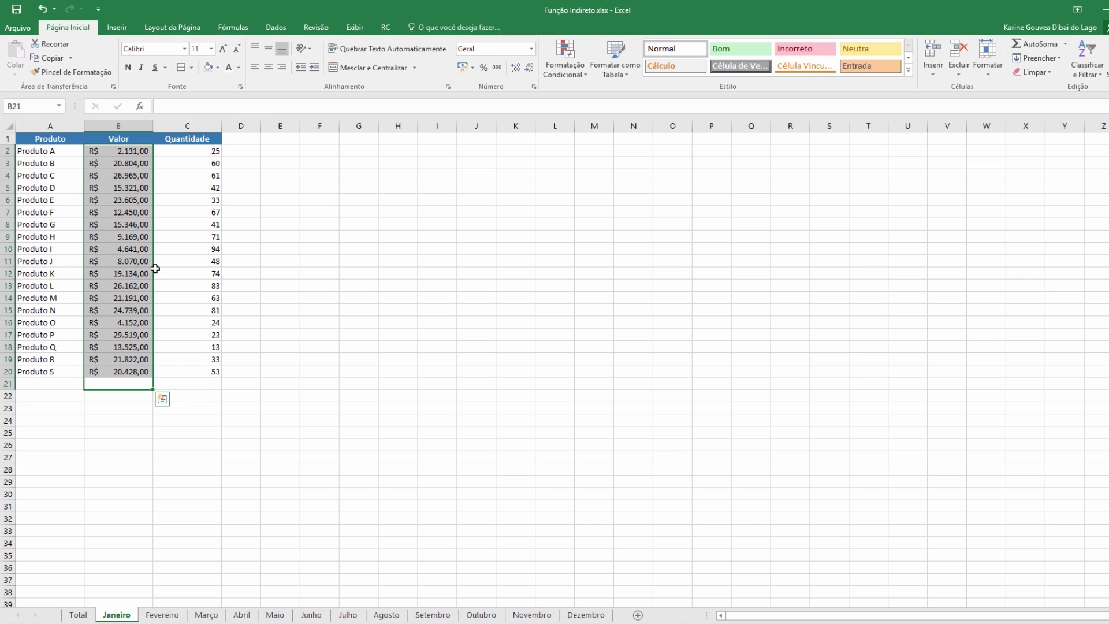
pyautogui.moveTo(140, 151); pyautogui.dragTo(130, 372)
pyautogui.click(162, 616)
pyautogui.click(206, 615)
pyautogui.click(241, 615)
pyautogui.click(275, 615)
pyautogui.click(312, 616)
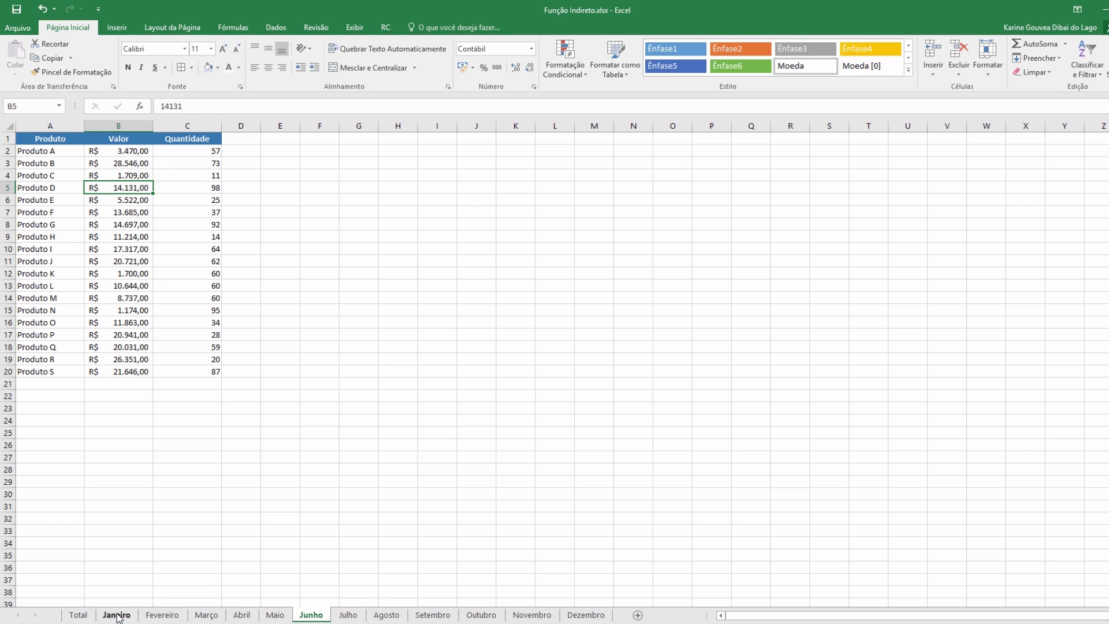
pyautogui.click(104, 617)
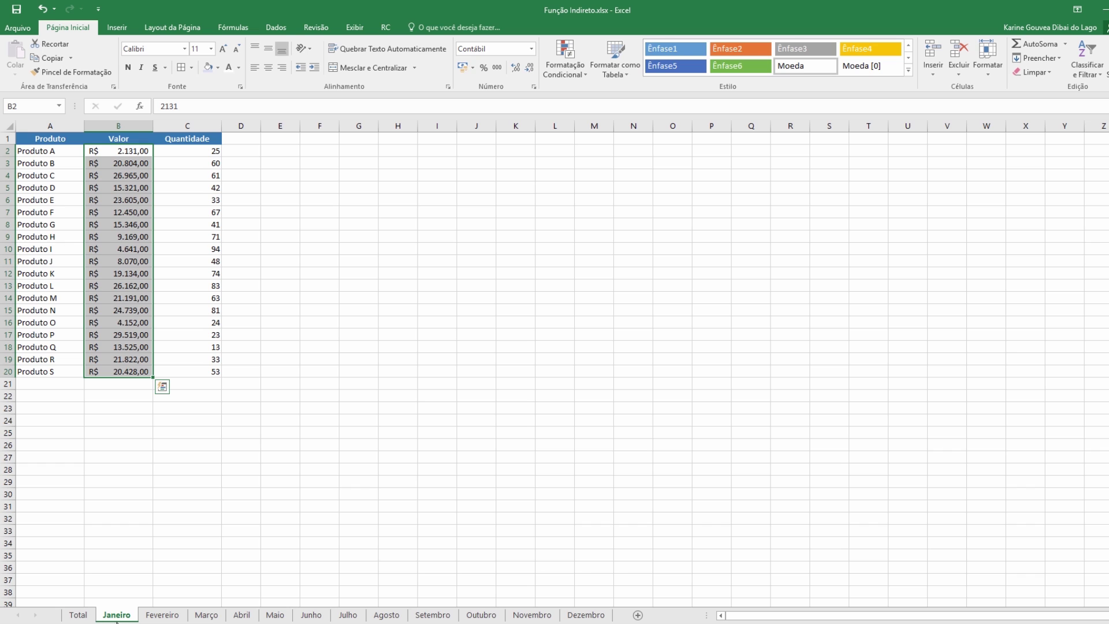
# Step: Check the B4 and B2:B20 parts of the C4 formula on the Total sheet against the Janeiro sheet
pyautogui.click(78, 616)
pyautogui.doubleClick(105, 181)
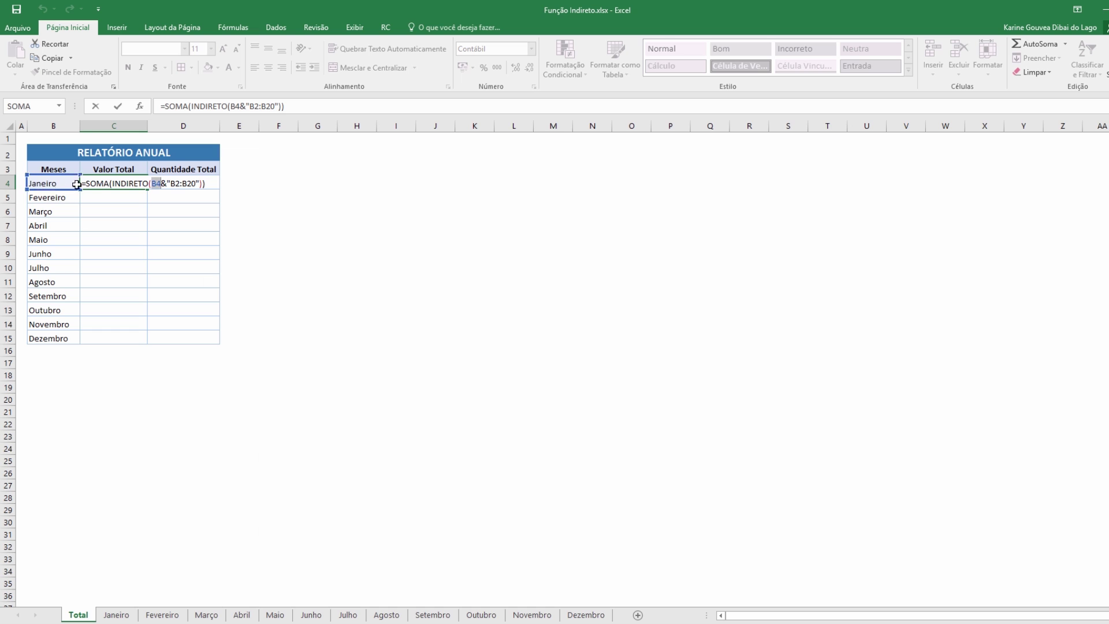
pyautogui.moveTo(171, 184); pyautogui.dragTo(194, 184)
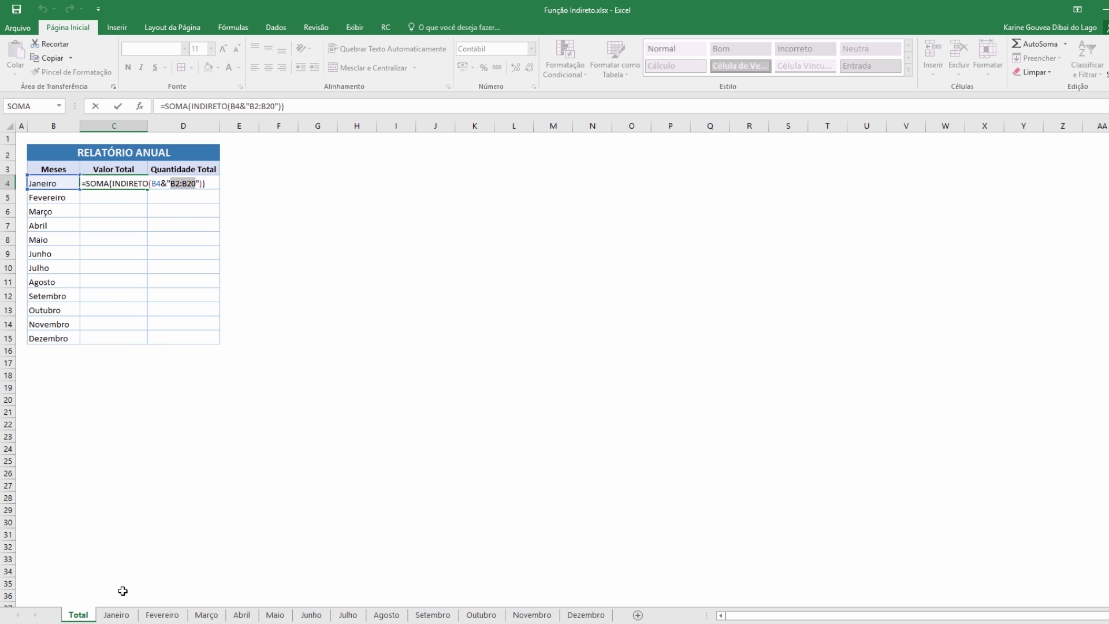
pyautogui.click(116, 615)
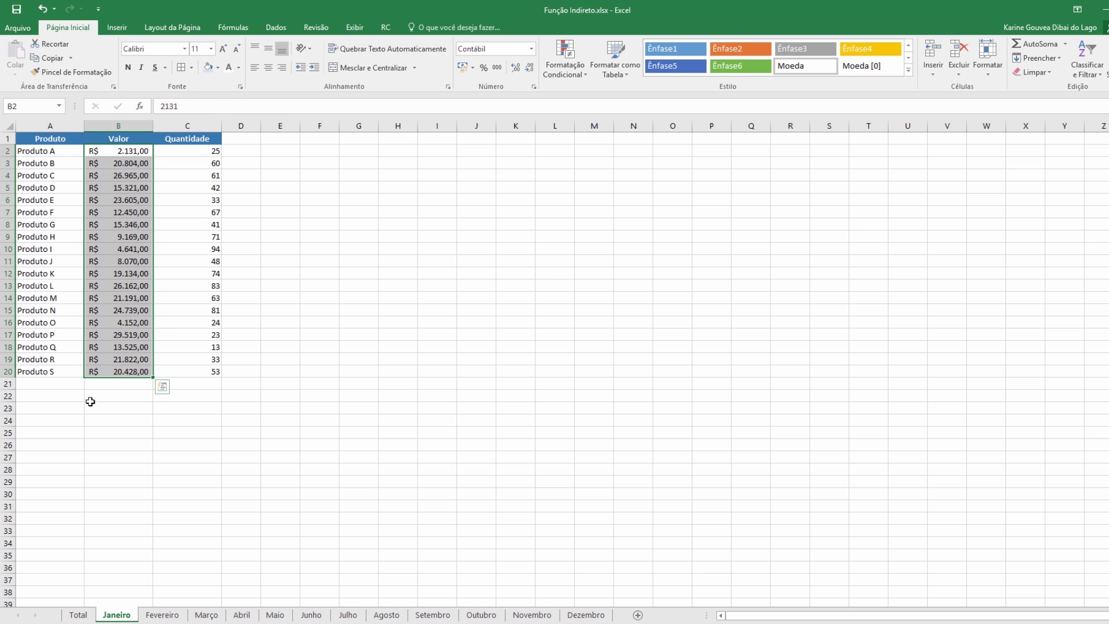
# Step: Add an exclamation mark before B2:B20 in the Total sheet's C4 formula, making it =SOMA(INDIRETO(B4&"!B2:B20"))
pyautogui.click(78, 614)
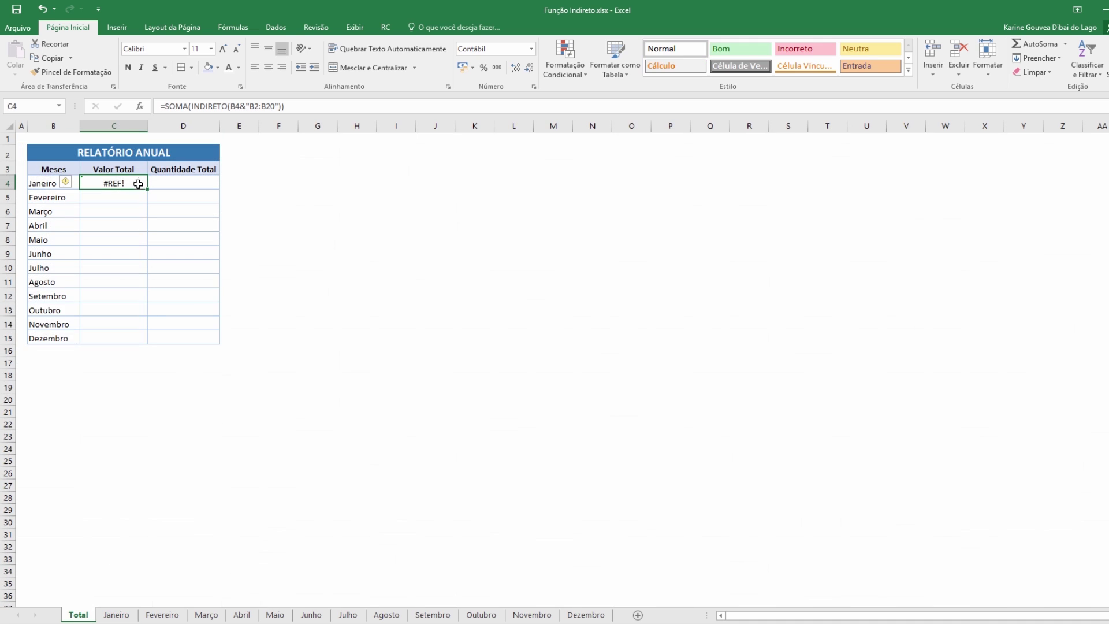
pyautogui.click(251, 106)
pyautogui.write('!')
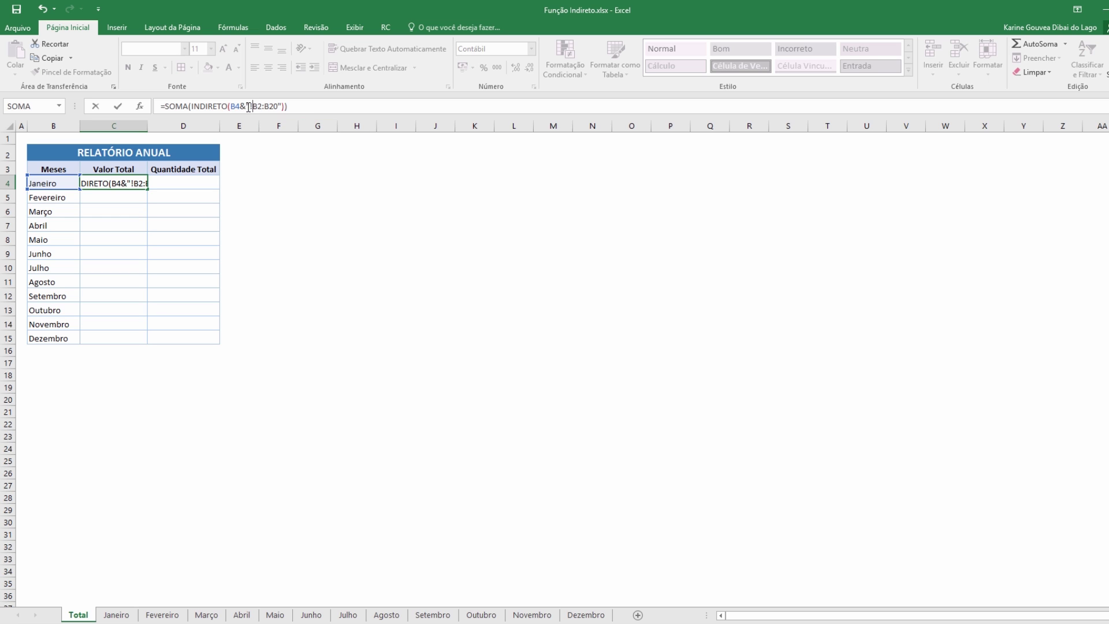
pyautogui.press('Return')
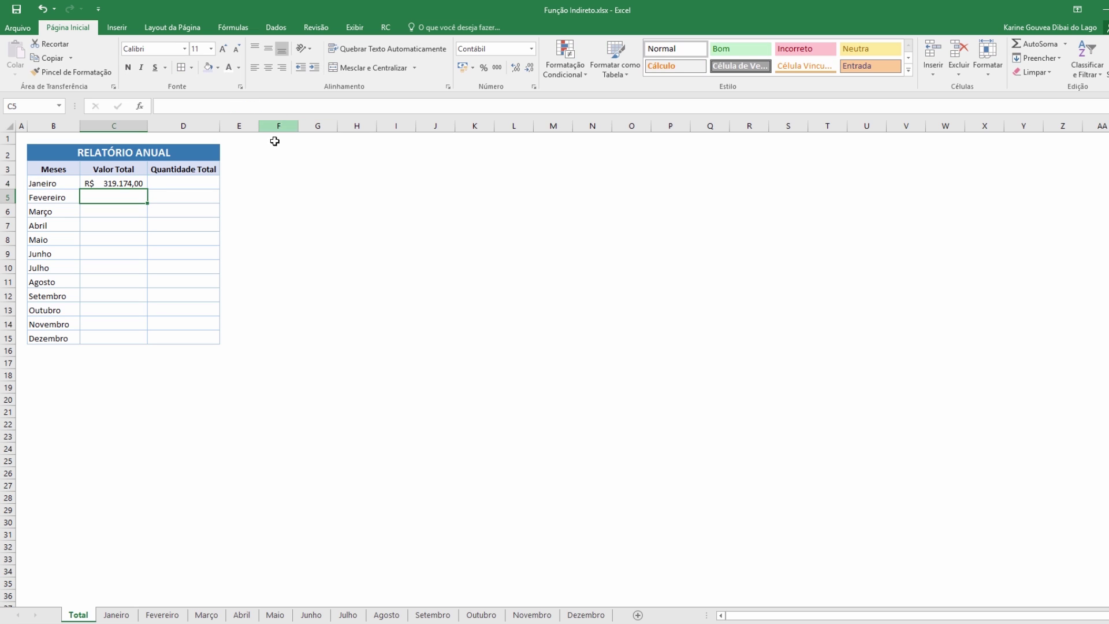
pyautogui.click(276, 180)
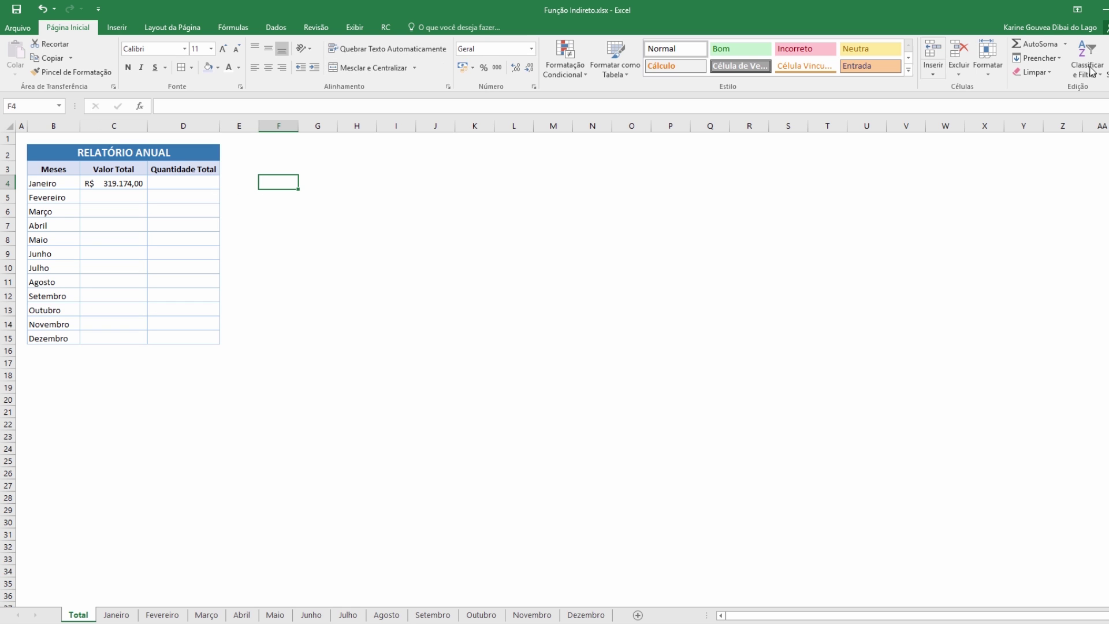
# Step: Enter =SOMA(Janeiro!B2:B20) in F4 as a direct comparison sum, and check its sheet reference
pyautogui.click(1033, 44)
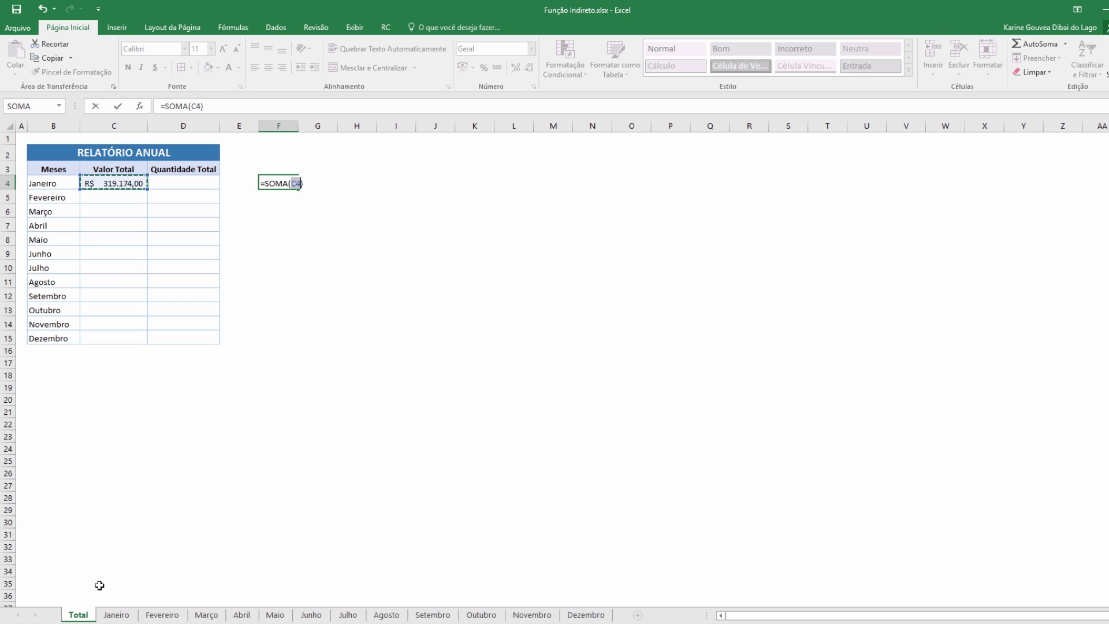
pyautogui.click(116, 614)
pyautogui.moveTo(132, 151); pyautogui.dragTo(119, 370)
pyautogui.press('Return')
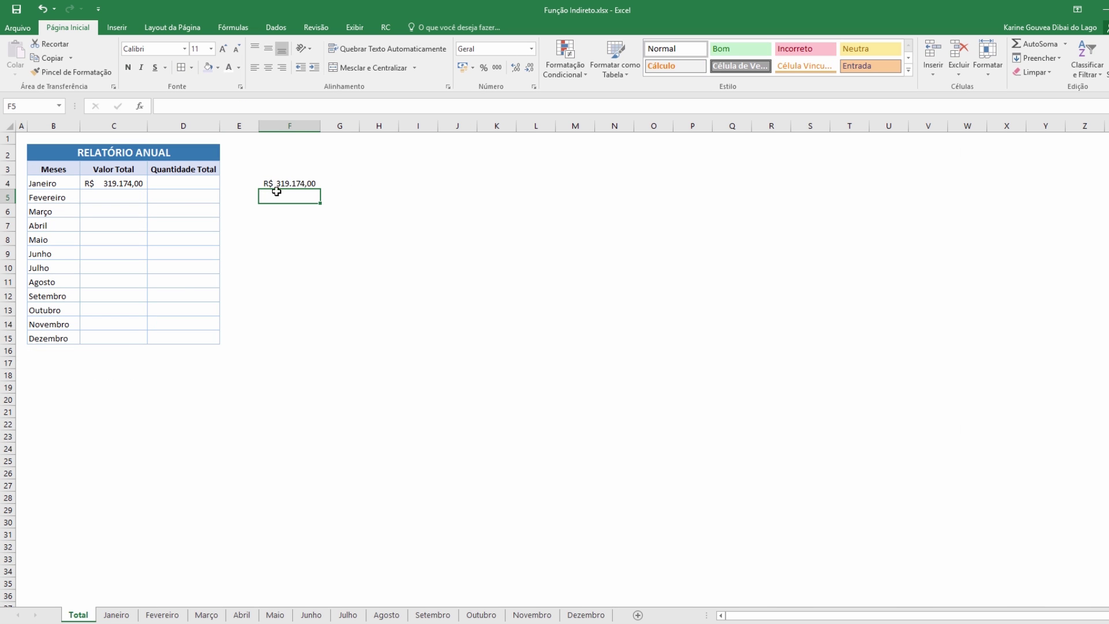
pyautogui.moveTo(195, 107); pyautogui.dragTo(223, 106)
pyautogui.click(223, 106)
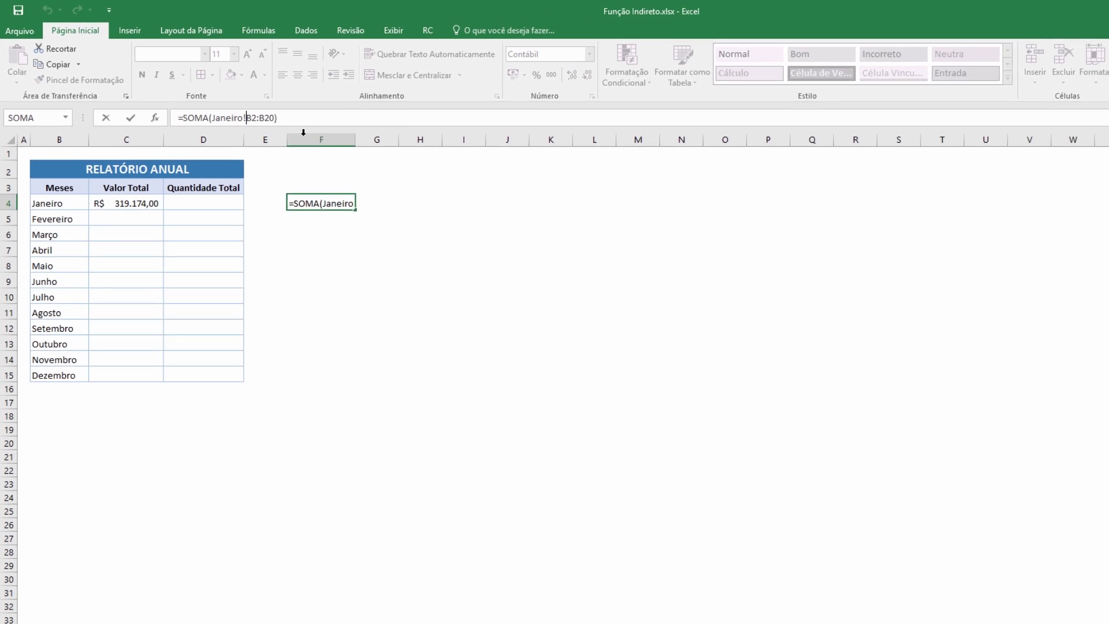
pyautogui.press('Return')
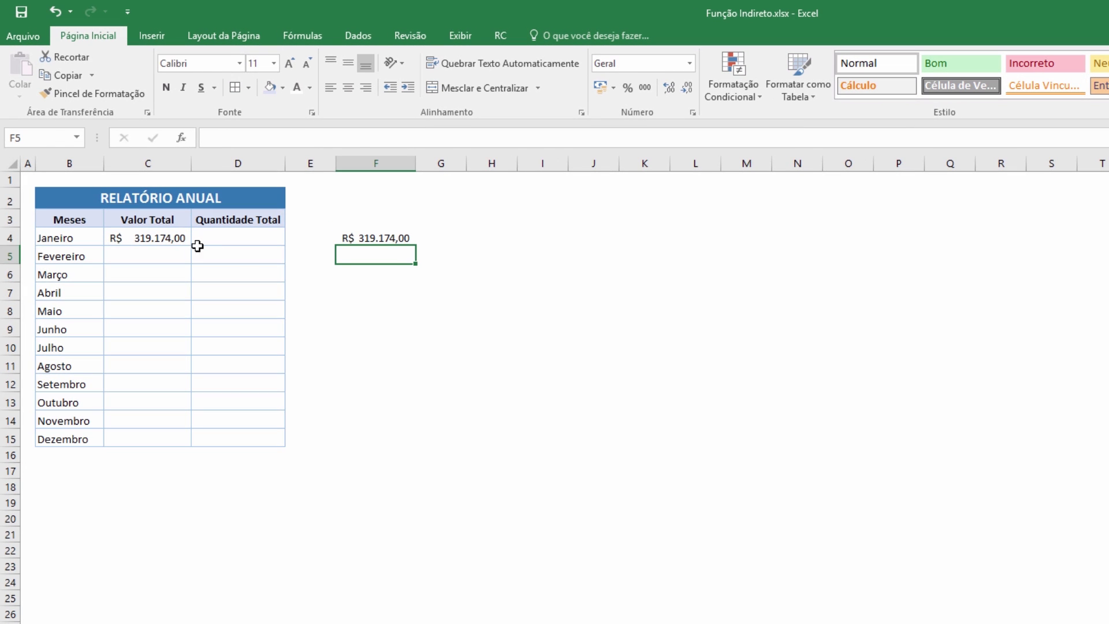
# Step: Rewrite the C4 formula with a literal sheet name, as =SOMA(INDIRETO(JANEIRO!B2:B20))
pyautogui.click(161, 236)
pyautogui.click(302, 138)
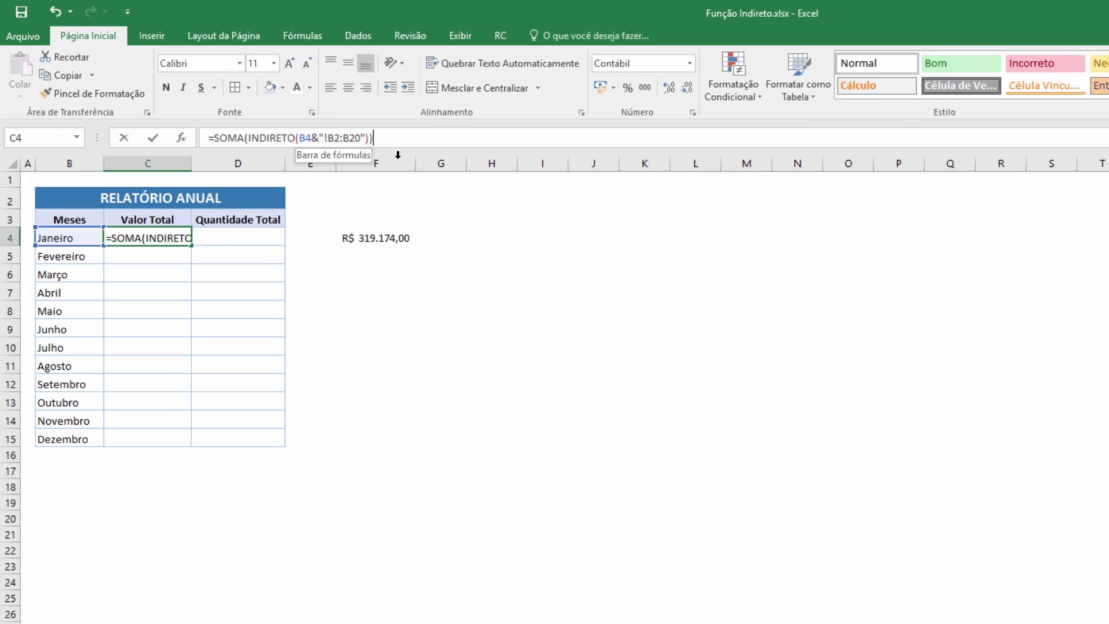
pyautogui.write('JANEIRO')
pyautogui.press('Delete')
pyautogui.press('Delete')
pyautogui.press('Delete')
pyautogui.write('!')
pyautogui.press('Delete')
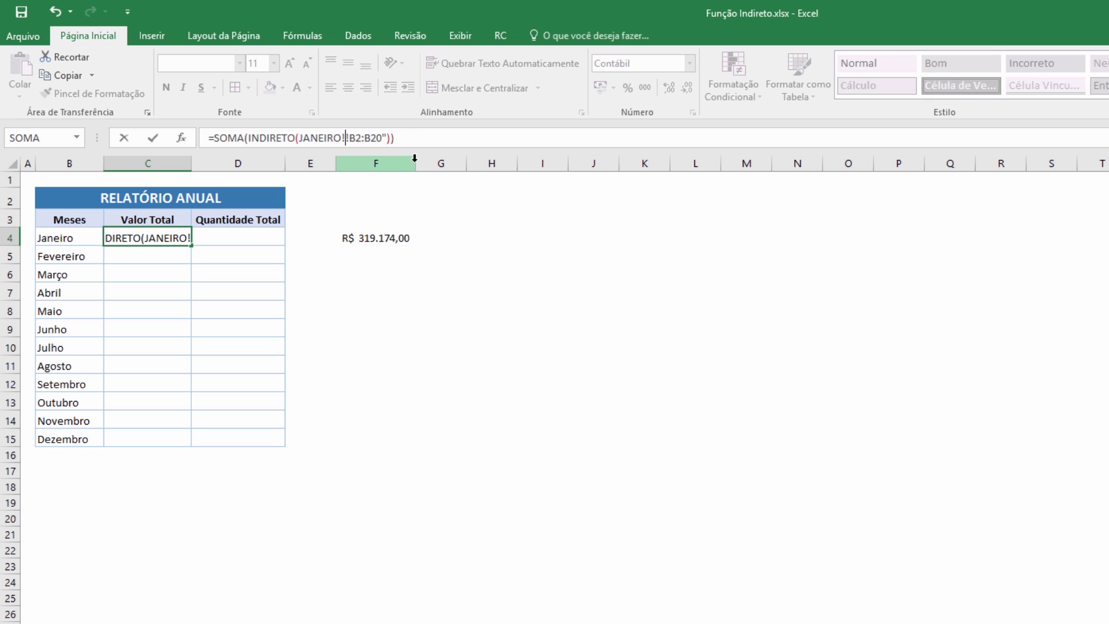
pyautogui.press('Delete')
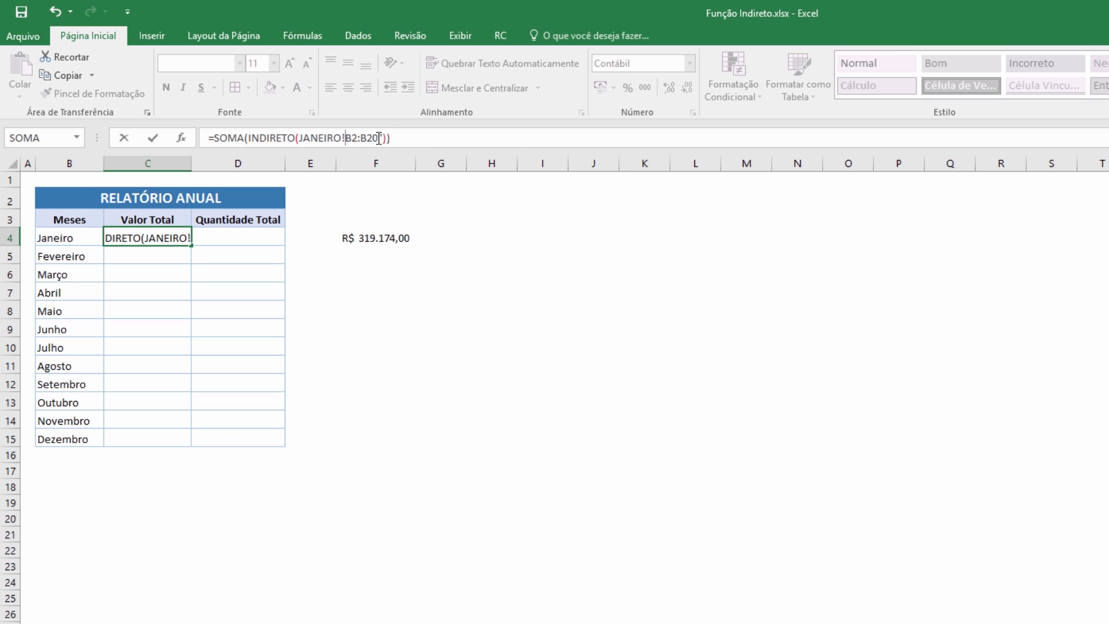
pyautogui.click(378, 138)
pyautogui.press('Delete')
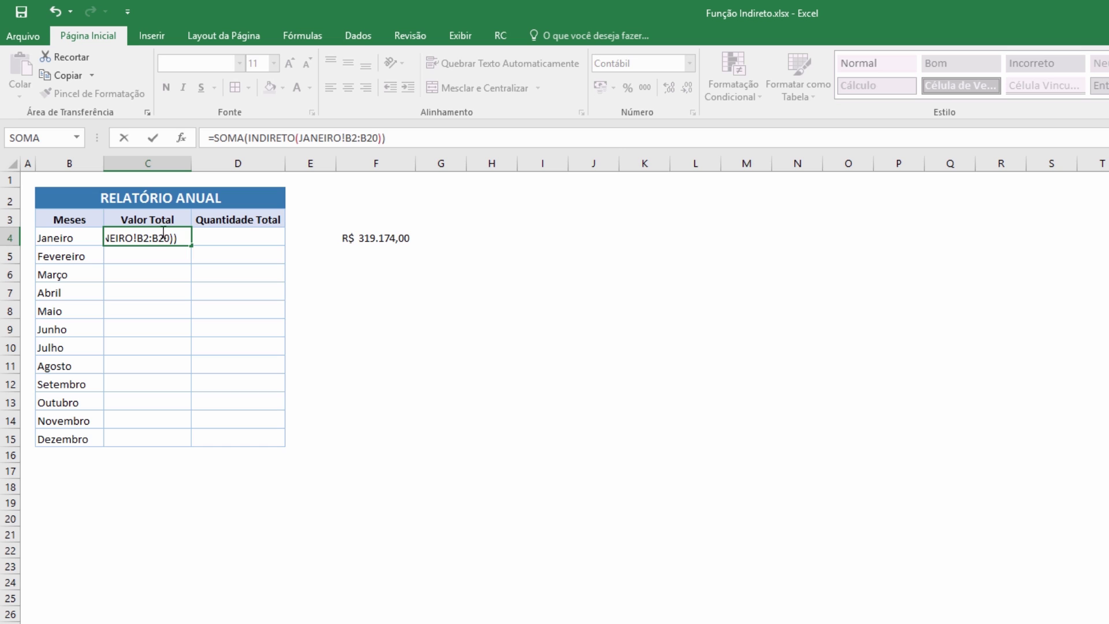
# Step: Replace JANEIRO in the C4 formula with the B4 reference and quote the range, making it =SOMA(INDIRETO(B4&"!B2:B20"))
pyautogui.moveTo(343, 138); pyautogui.dragTo(309, 137)
pyautogui.press('BackSpace')
pyautogui.press('BackSpace')
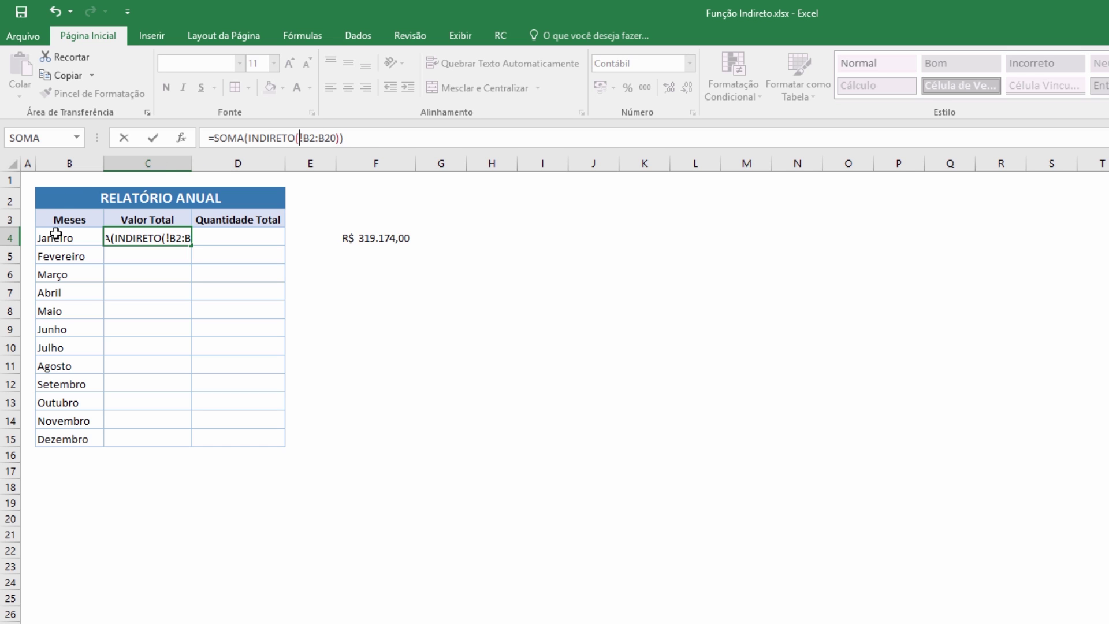
pyautogui.click(64, 238)
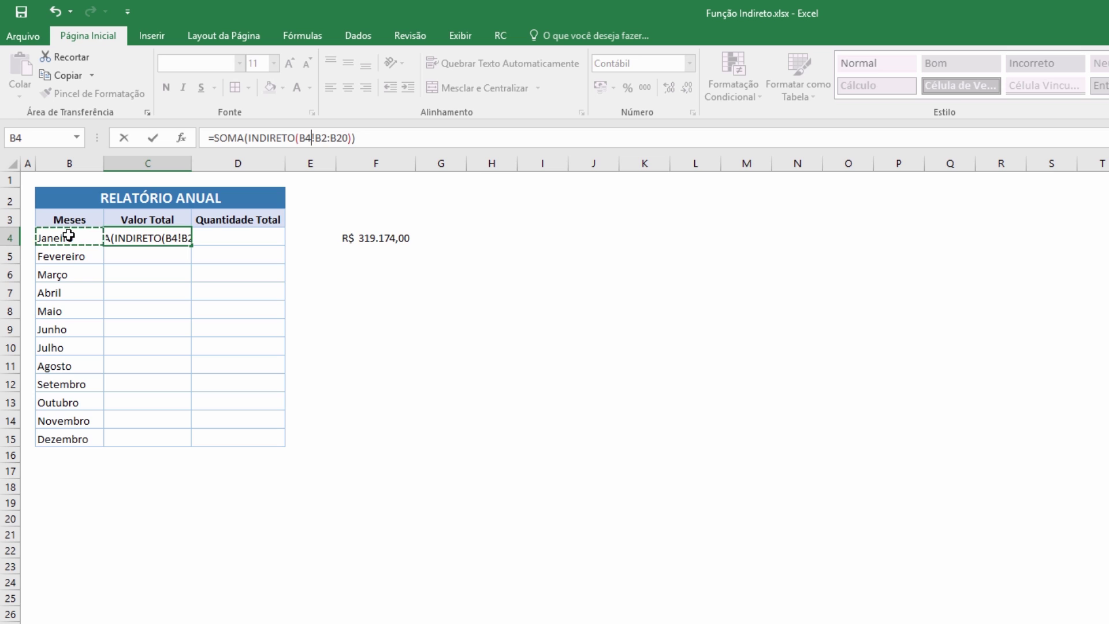
pyautogui.write('&')
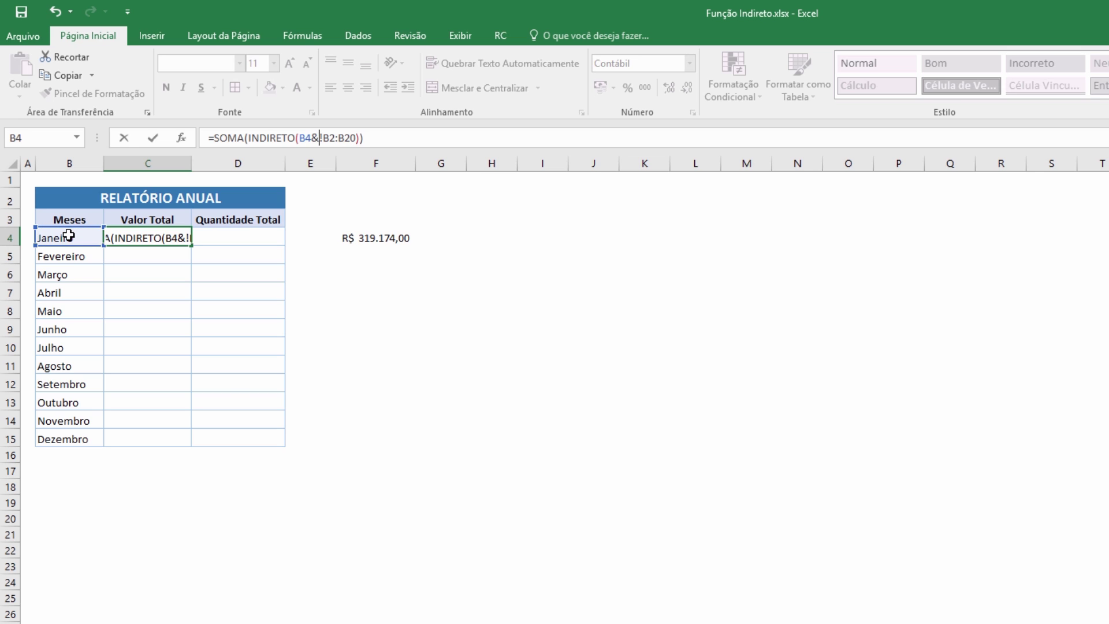
pyautogui.write('"')
pyautogui.click(362, 138)
pyautogui.write('"')
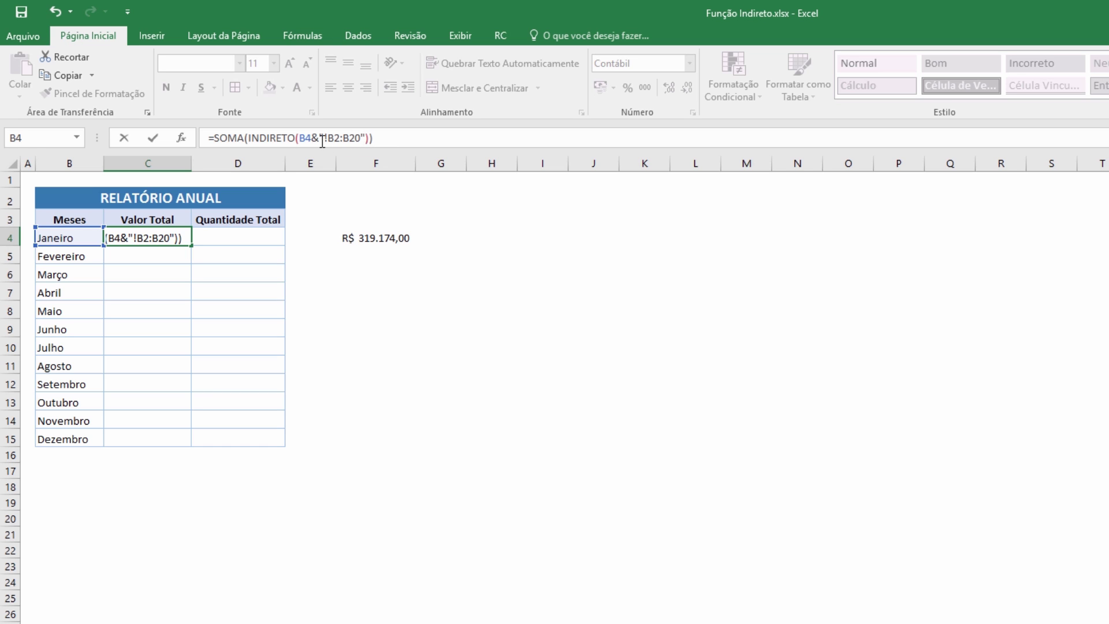
pyautogui.hotkey('ctrl', 'Return')
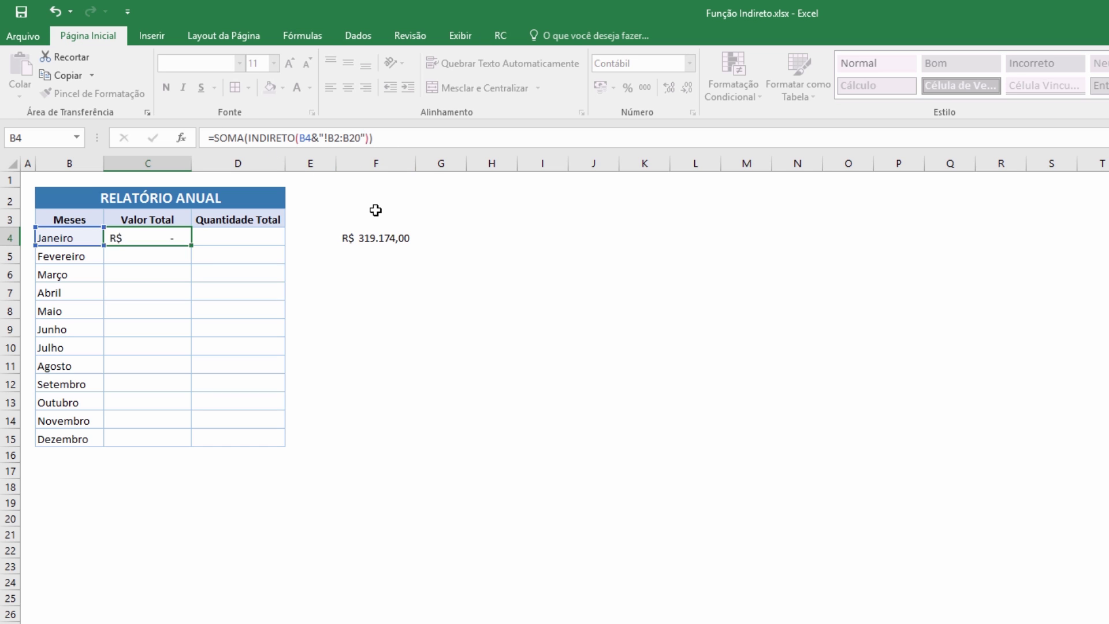
pyautogui.press('Return')
# Step: Examine the sheet reference in the F4 formula for comparison with C4
pyautogui.click(368, 238)
pyautogui.moveTo(253, 142); pyautogui.dragTo(319, 143)
pyautogui.press('Return')
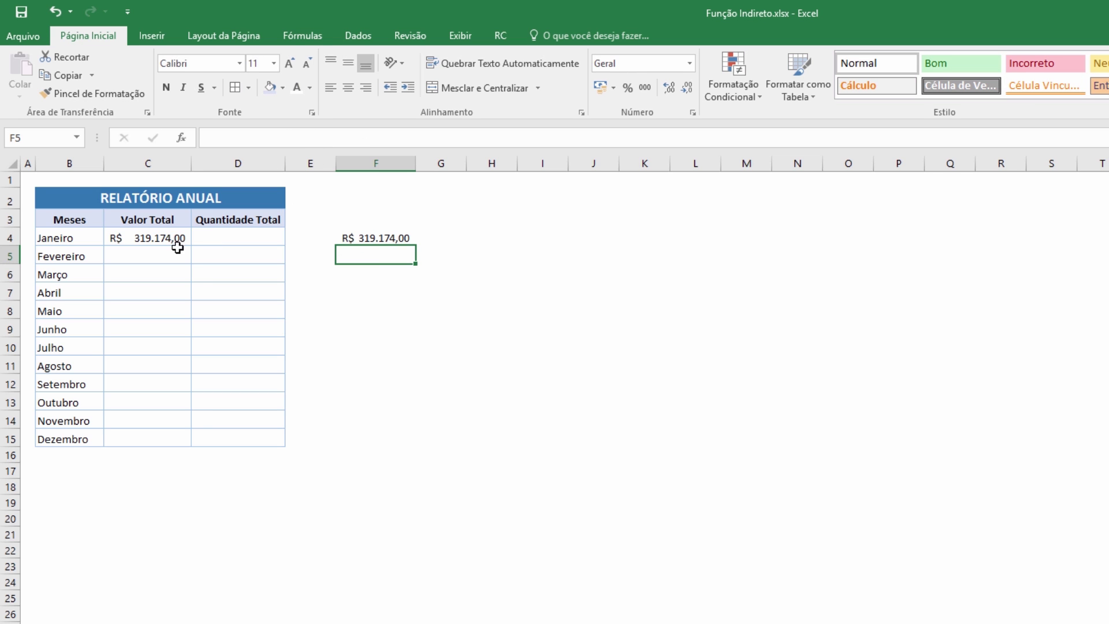
# Step: Copy Janeiro's Valor Total formula from C4 down through C15 for the remaining months
pyautogui.click(169, 239)
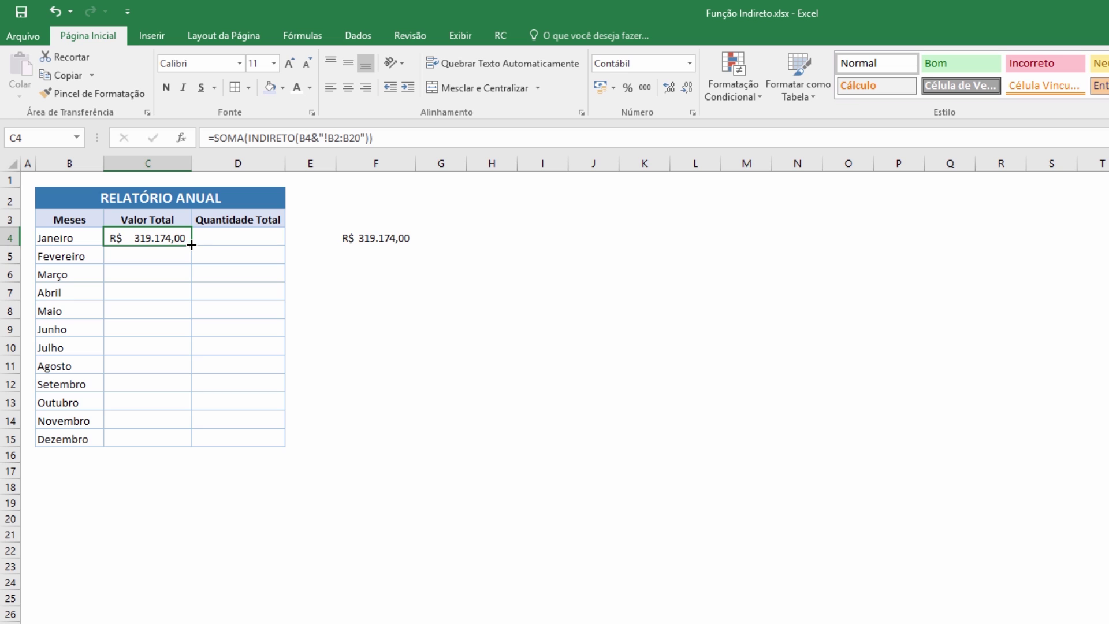
pyautogui.moveTo(190, 258); pyautogui.dragTo(179, 443)
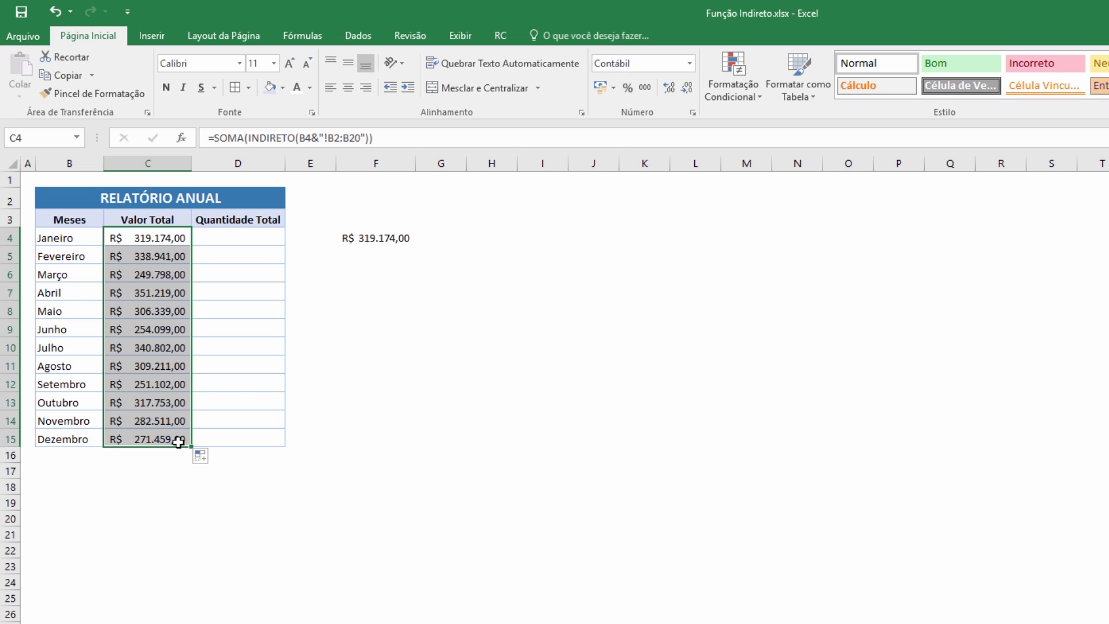
# Step: Check the month names in B4:B15 and the month reference inside Fevereiro's C5 formula
pyautogui.click(86, 438)
pyautogui.press('Up')
pyautogui.press('Up')
pyautogui.press('Up')
pyautogui.press('Up')
pyautogui.press('Up')
pyautogui.press('Up')
pyautogui.press('Up')
pyautogui.moveTo(69, 439); pyautogui.dragTo(69, 238)
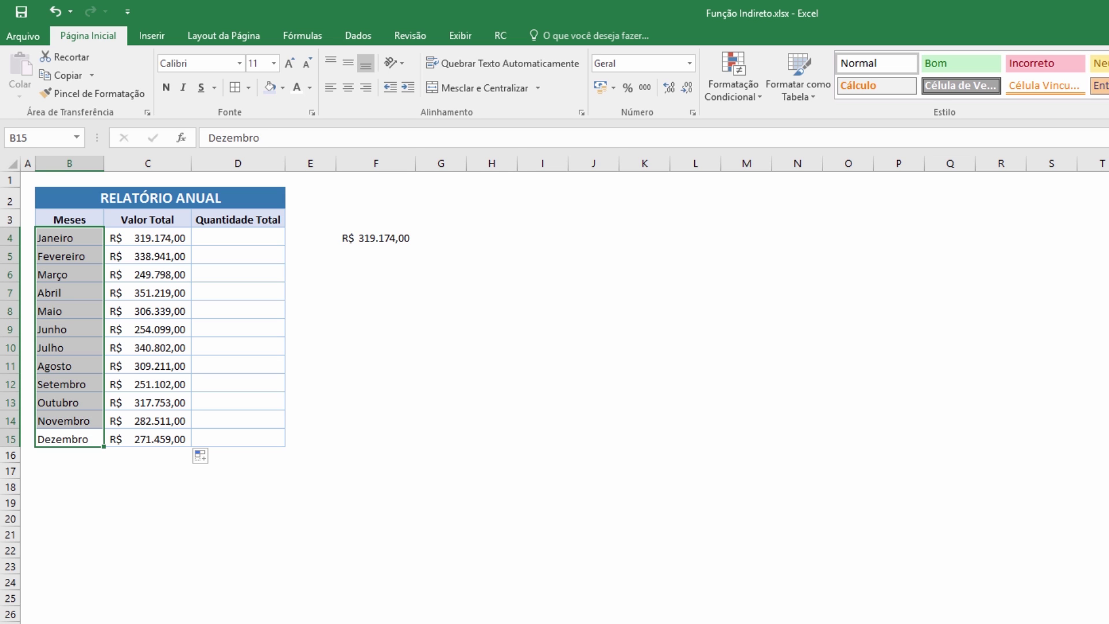
pyautogui.click(160, 269)
pyautogui.doubleClick(158, 270)
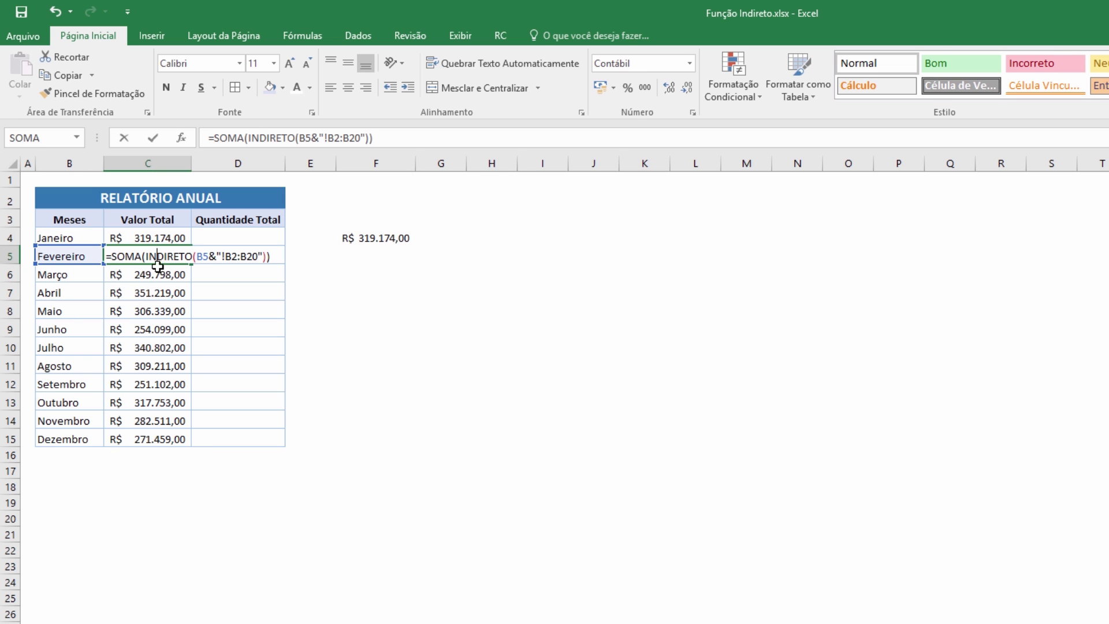
pyautogui.click(208, 256)
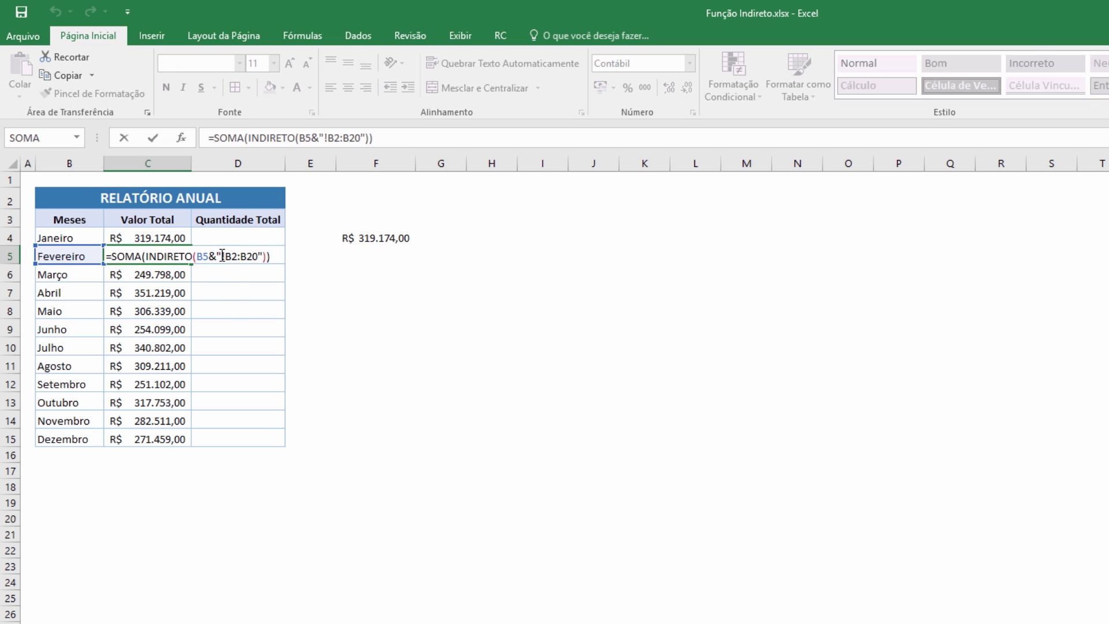
pyautogui.moveTo(223, 256); pyautogui.dragTo(226, 257)
pyautogui.press('Return')
# Step: Clear the comparison sum from F4
pyautogui.click(377, 242)
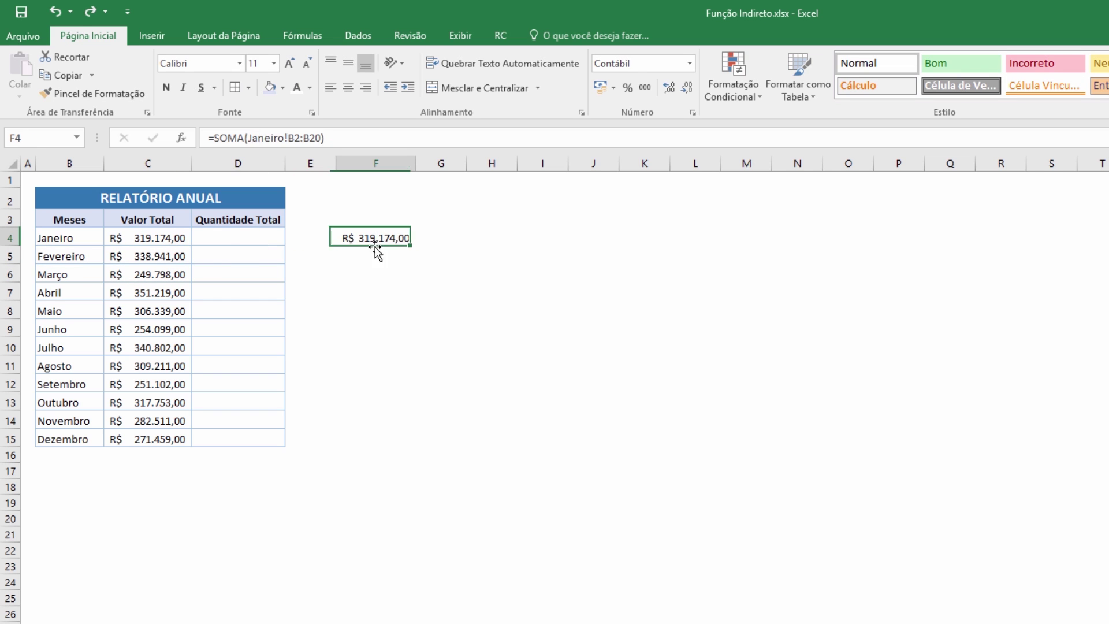
pyautogui.press('Delete')
# Step: Enter =SOMA(INDIRETO(B4&"!C2:C20")) in D4 for Janeiro's Quantidade Total and copy it down through D15
pyautogui.click(247, 235)
pyautogui.write('=')
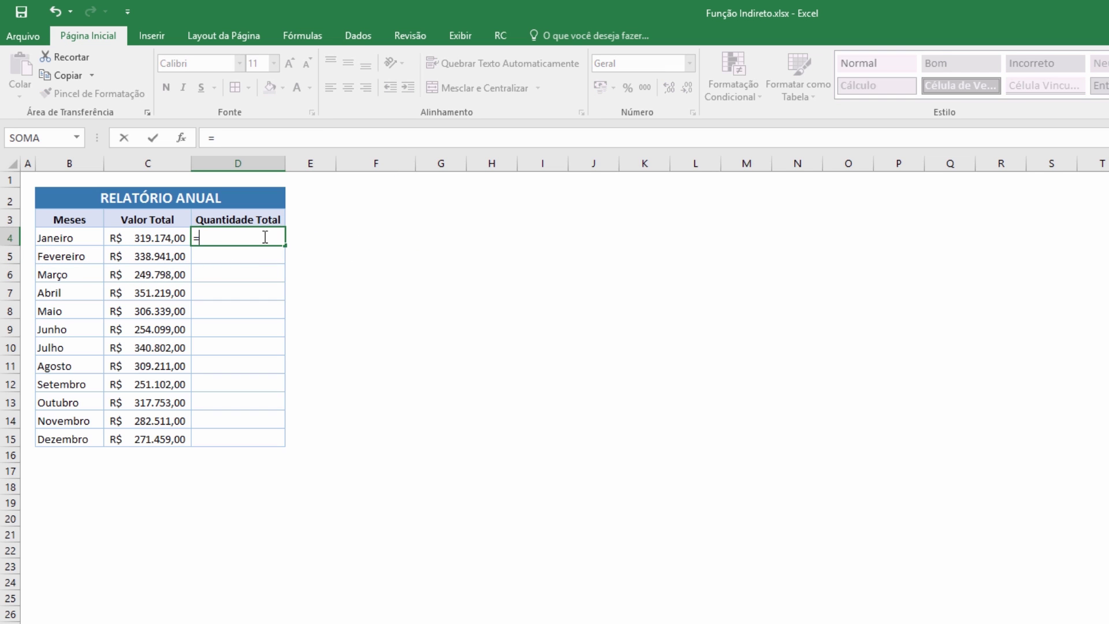
pyautogui.write('SOMA')
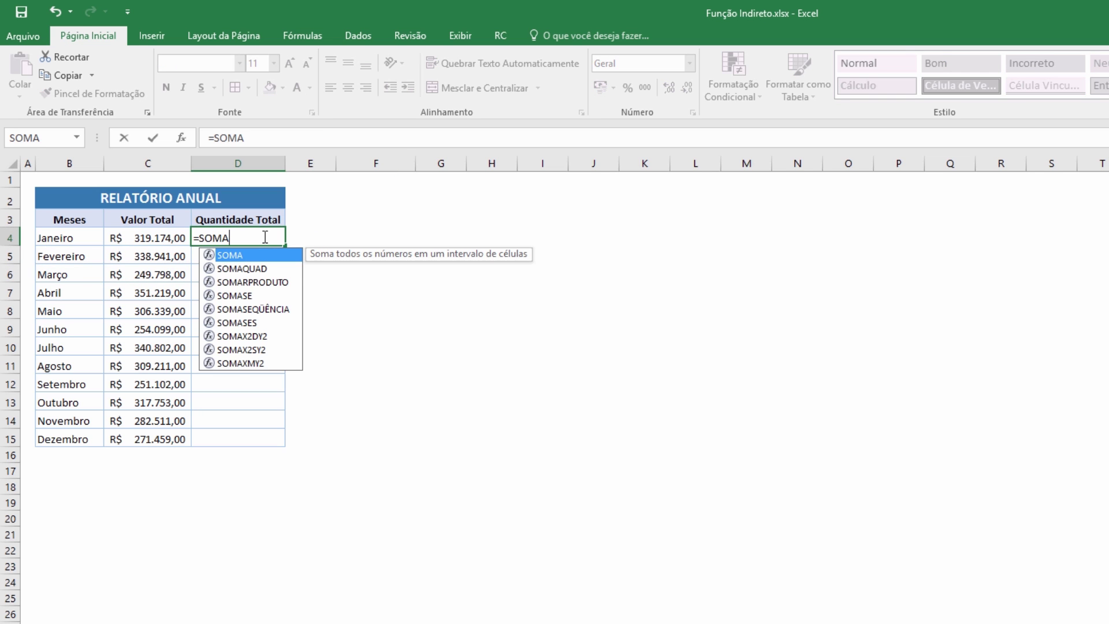
pyautogui.write('(INDIRETO')
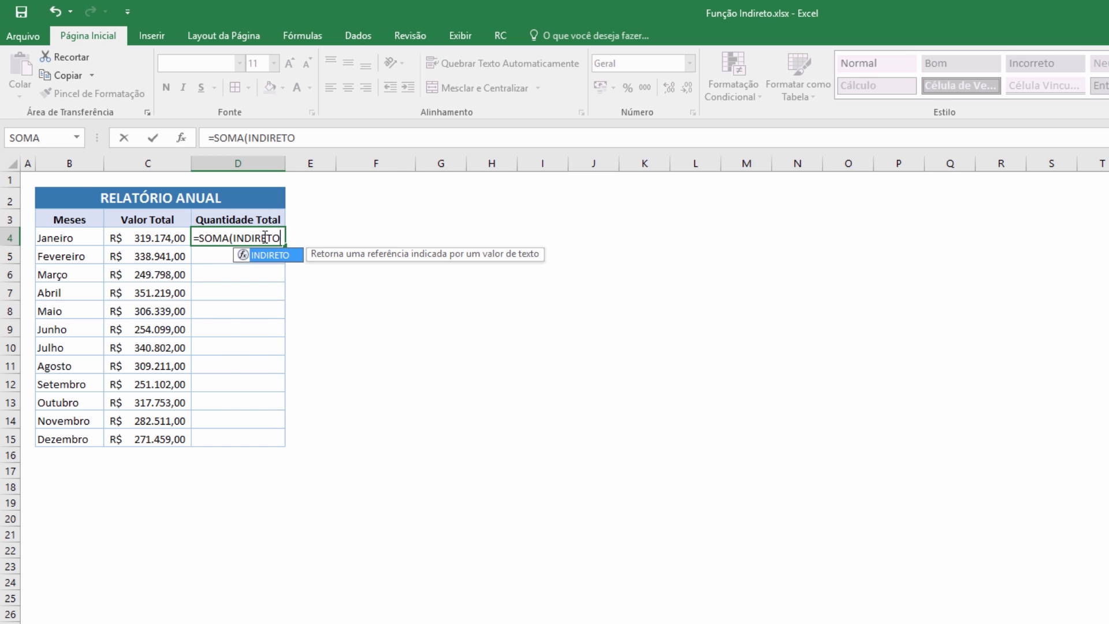
pyautogui.write('(')
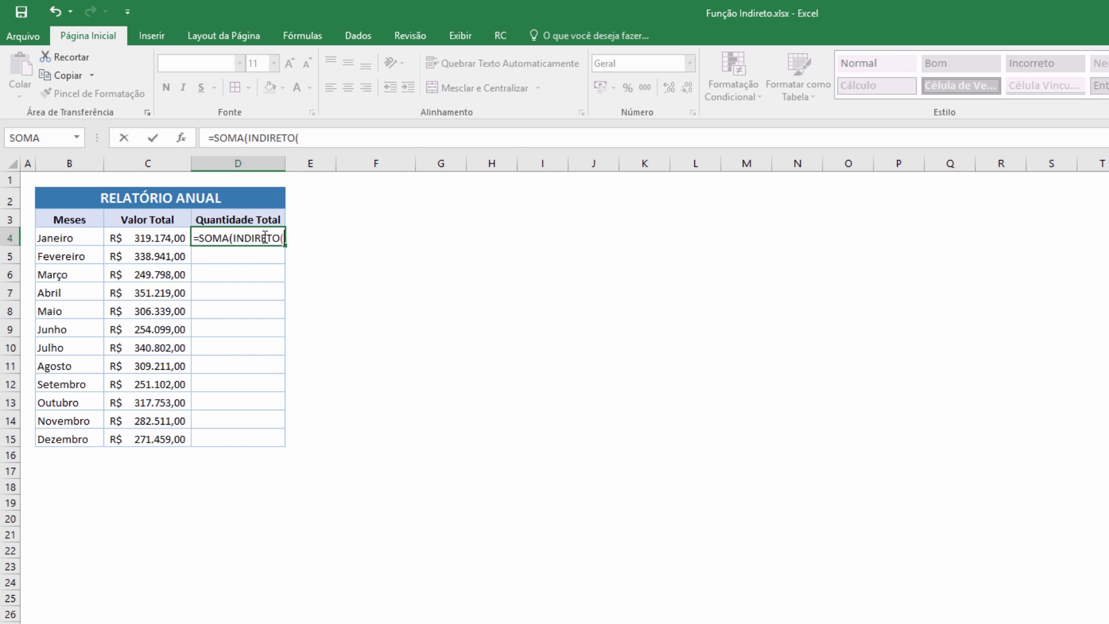
pyautogui.click(78, 238)
pyautogui.write('&"!C2:')
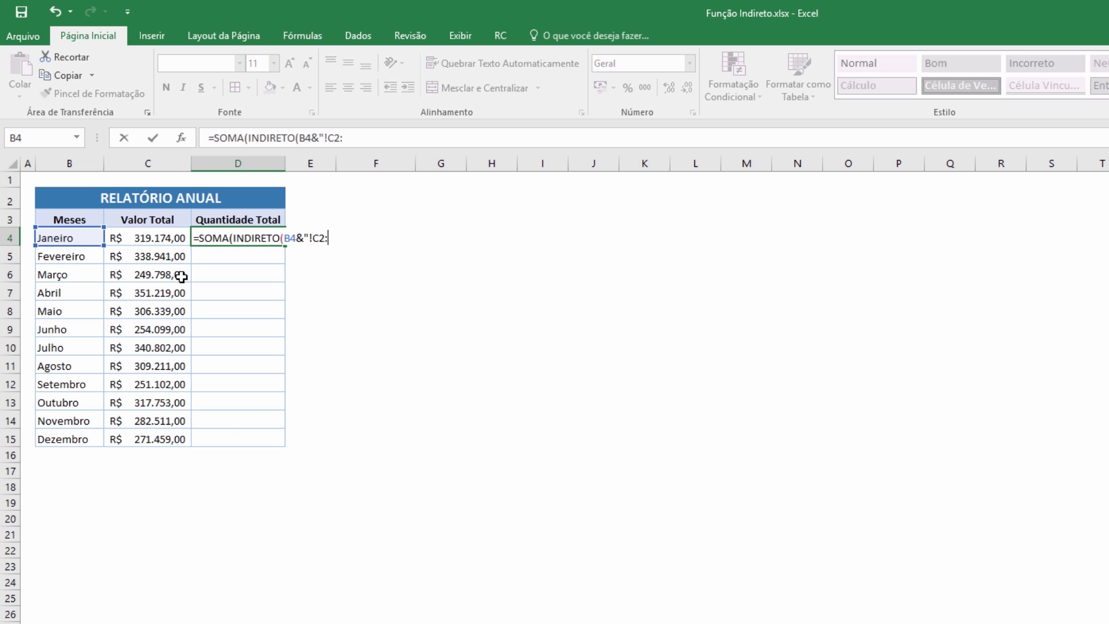
pyautogui.write('20")')
pyautogui.press('Return')
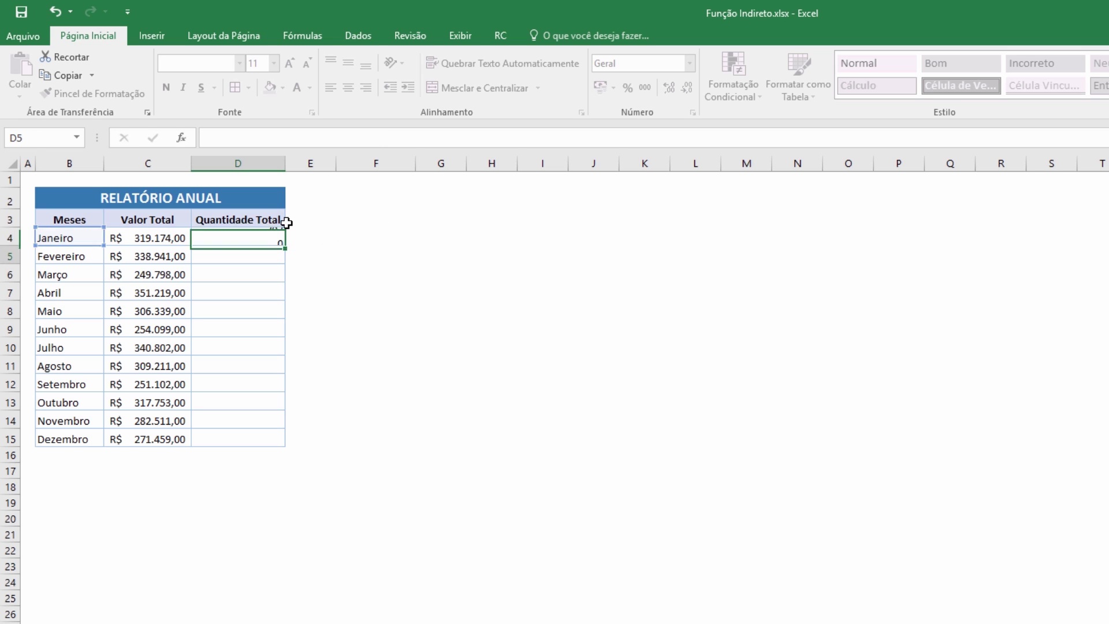
pyautogui.click(281, 239)
pyautogui.moveTo(285, 246); pyautogui.dragTo(278, 450)
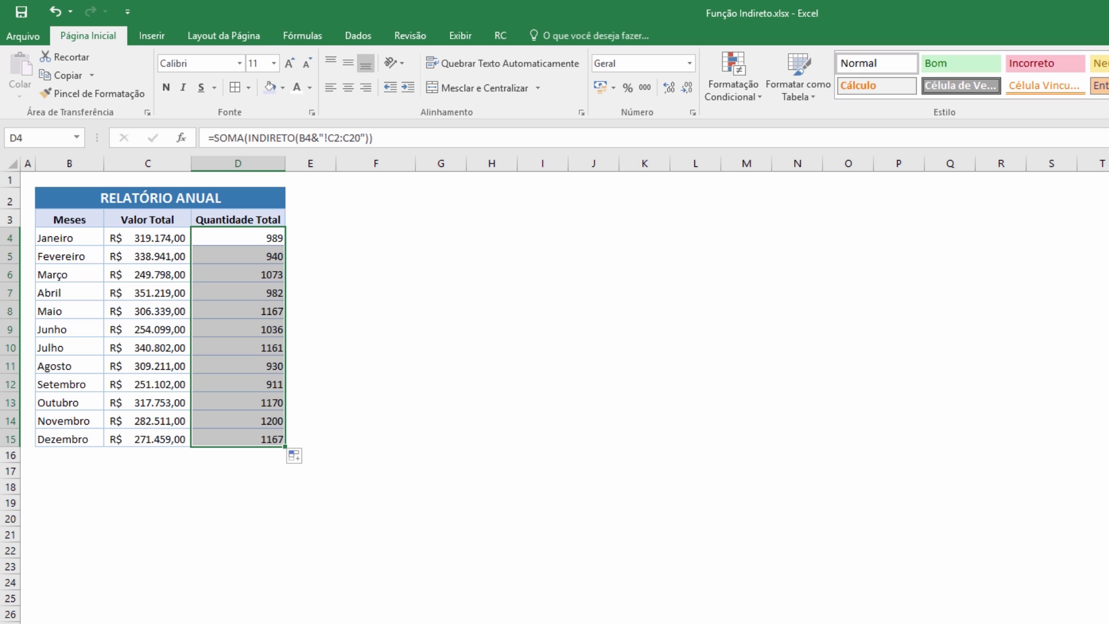
# Step: Verify Julho's Quantidade Total by summing the Quantidade column in C21 of the Julho sheet, then clear that sum and return to Total
pyautogui.click(279, 348)
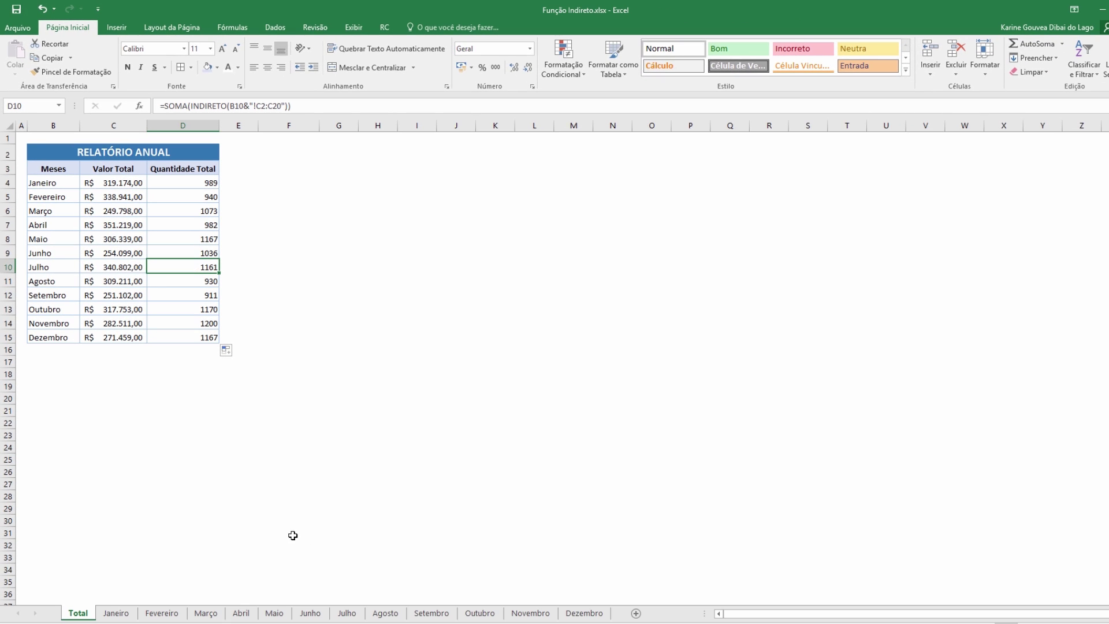
pyautogui.click(343, 614)
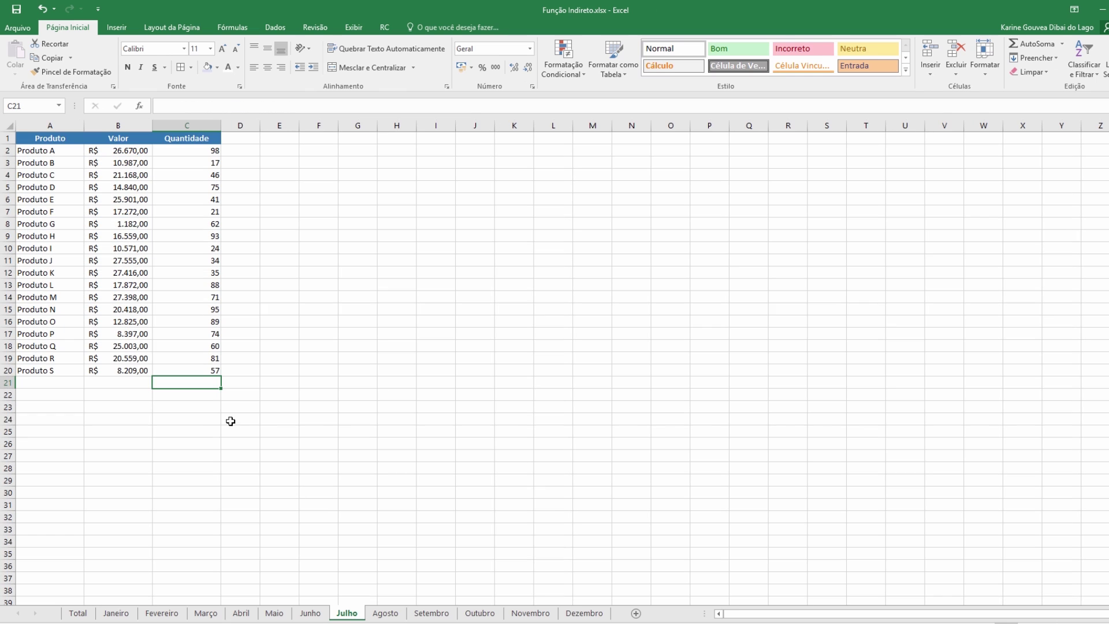
pyautogui.click(1030, 44)
pyautogui.press('Return')
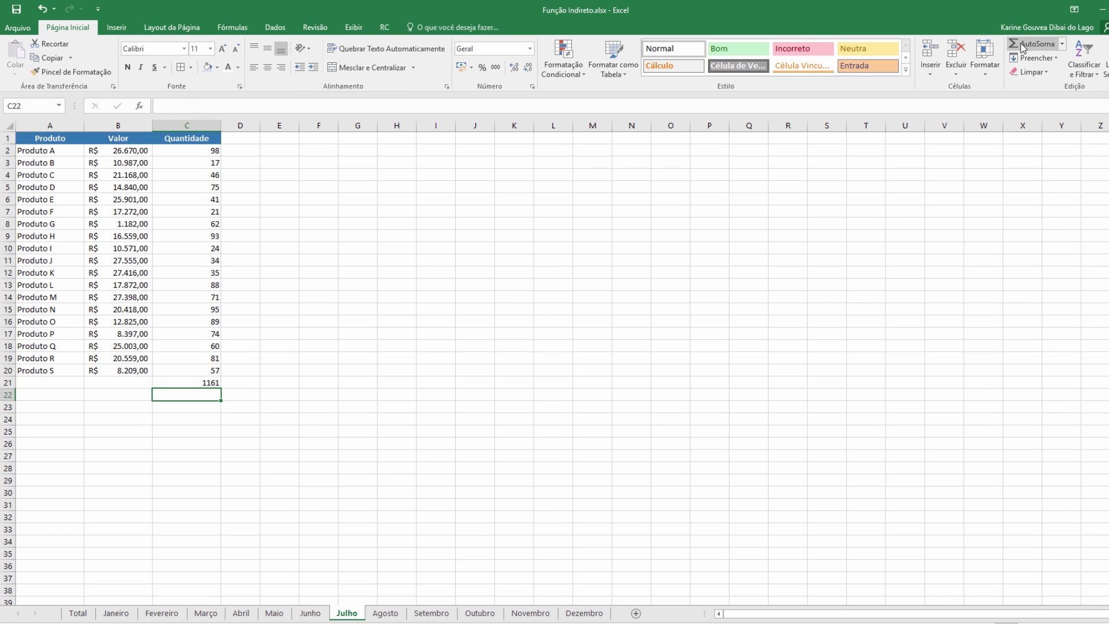
pyautogui.click(182, 380)
pyautogui.press('Delete')
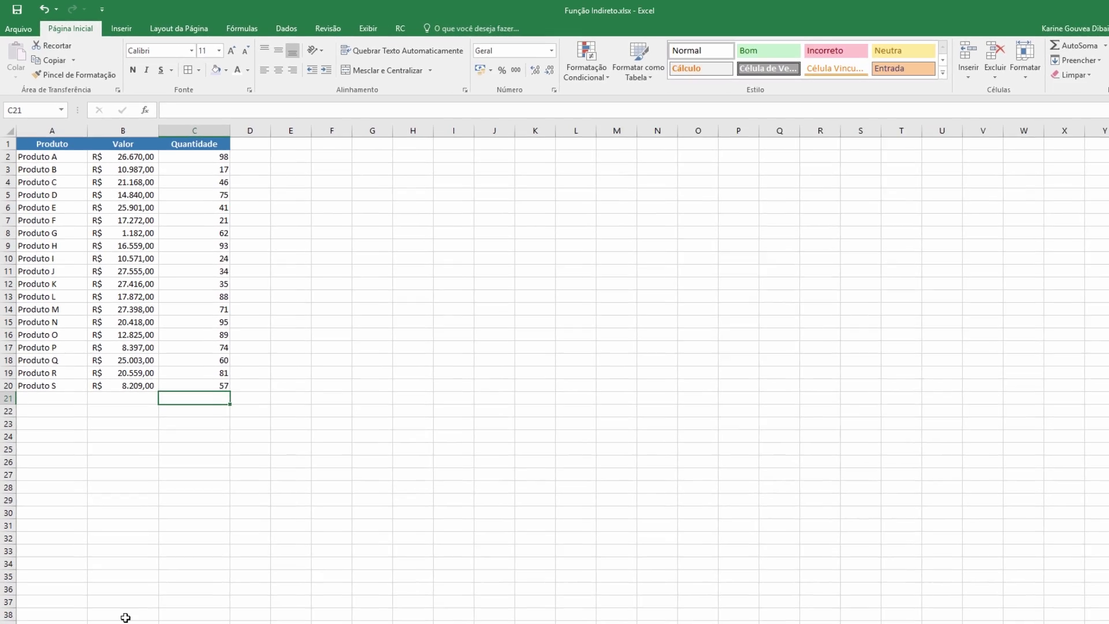
pyautogui.click(78, 612)
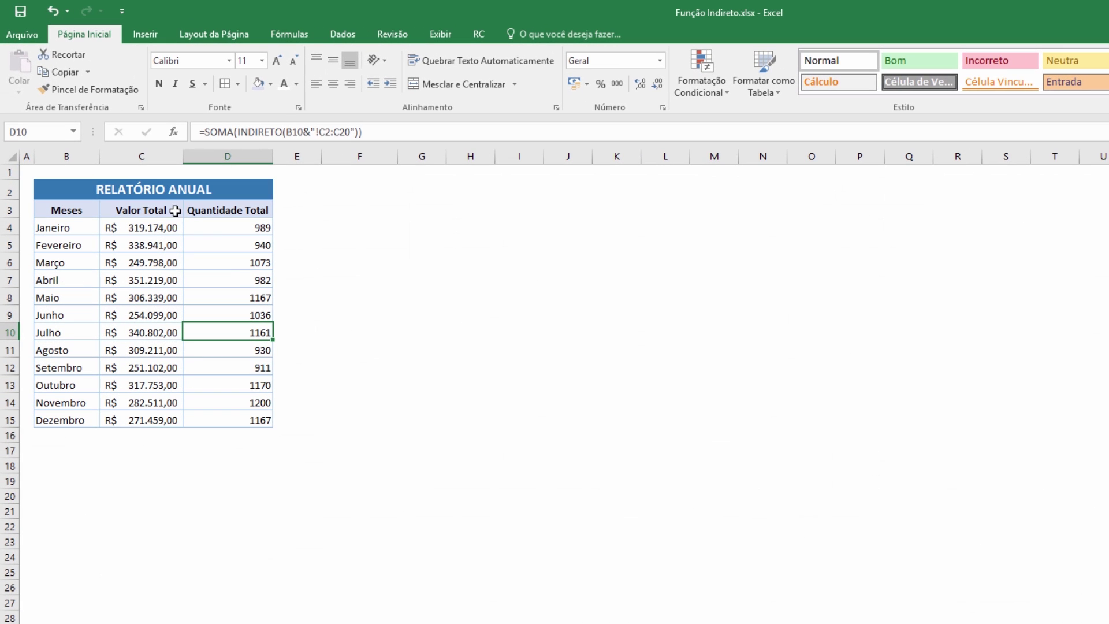
# Step: Copy the Quantidade Total header from D3 into E3
pyautogui.click(230, 230)
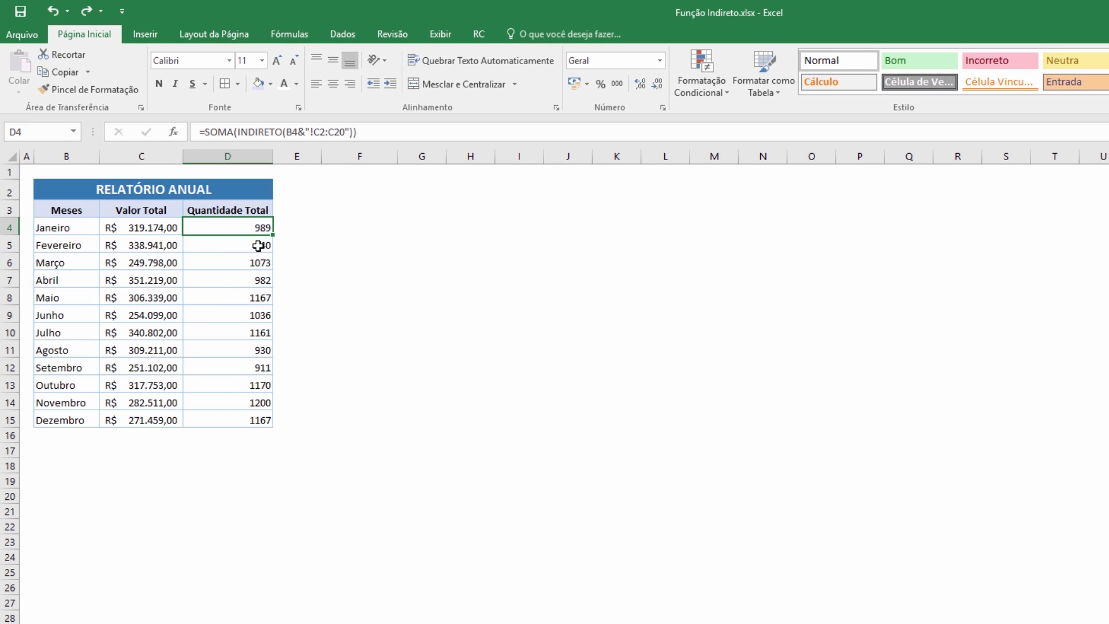
pyautogui.click(266, 209)
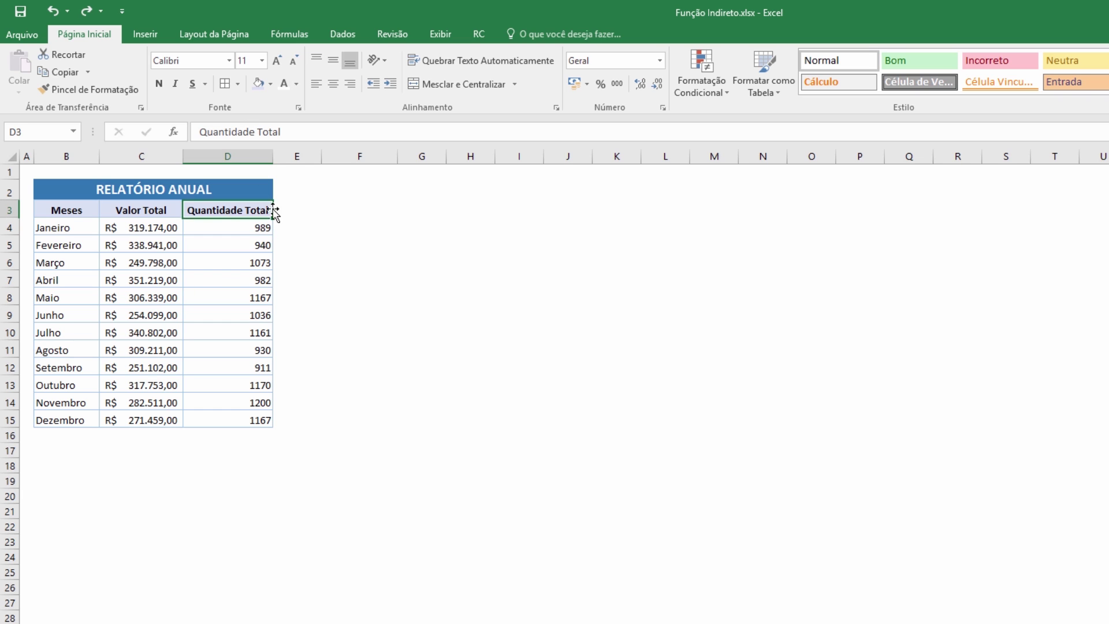
pyautogui.hotkey('ctrl', 'c')
pyautogui.click(292, 209)
pyautogui.hotkey('ctrl', 'v')
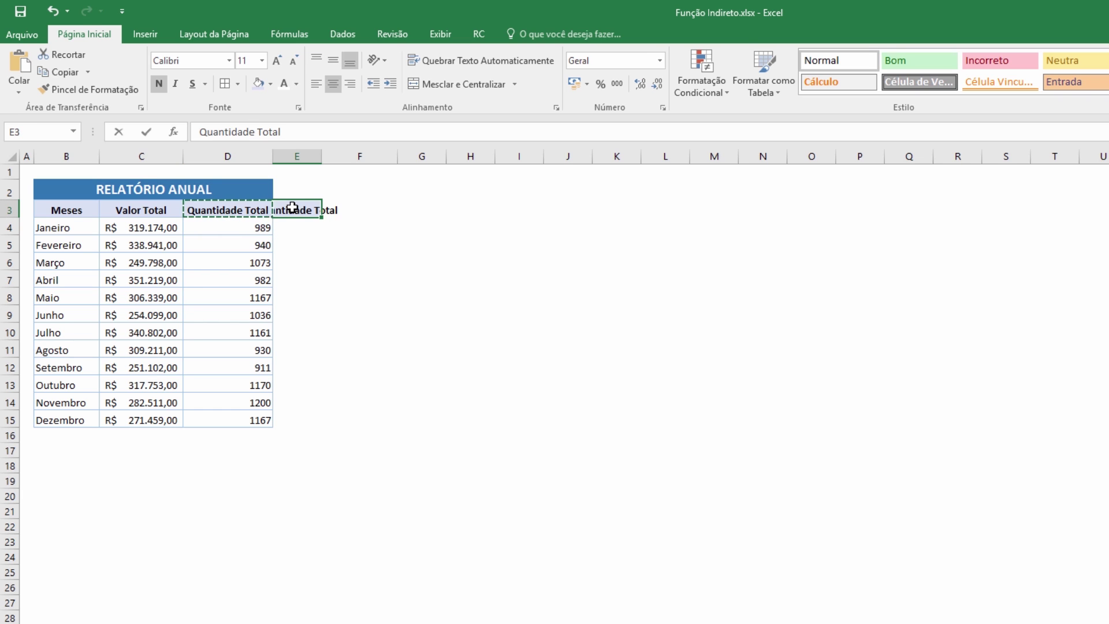
# Step: Change the header in E3 to Média de Vendas and fit column E's width to it
pyautogui.write('Média de Vendas')
pyautogui.press('Return')
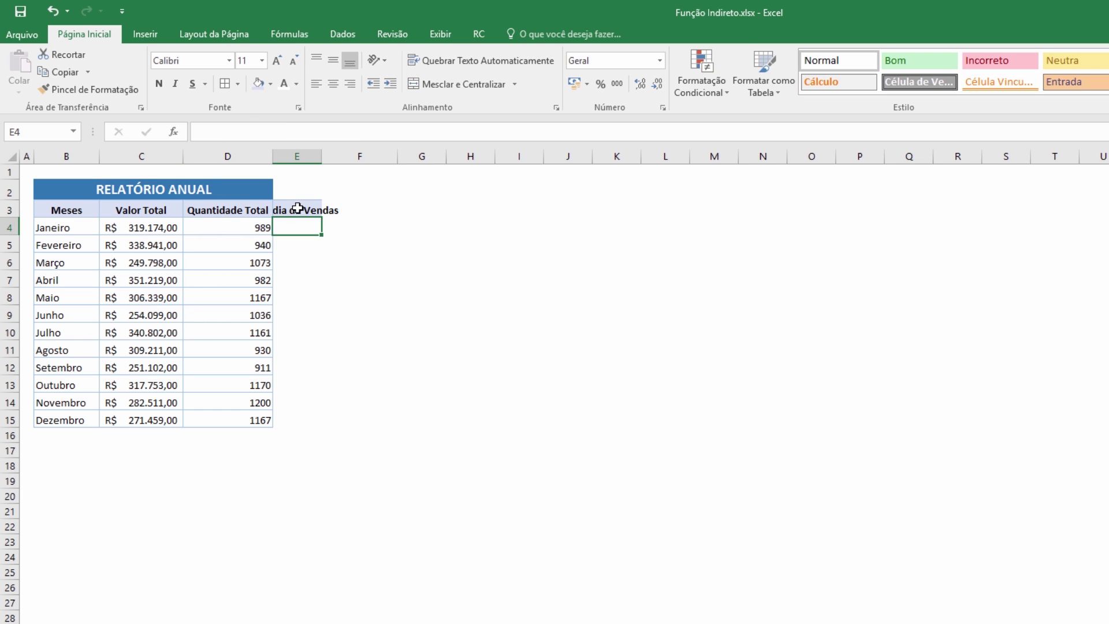
pyautogui.doubleClick(321, 156)
# Step: Enter =MÉDIA(INDIRETO(B4&"!B2:B20")) in E4 to average Janeiro's sales
pyautogui.write('=m')
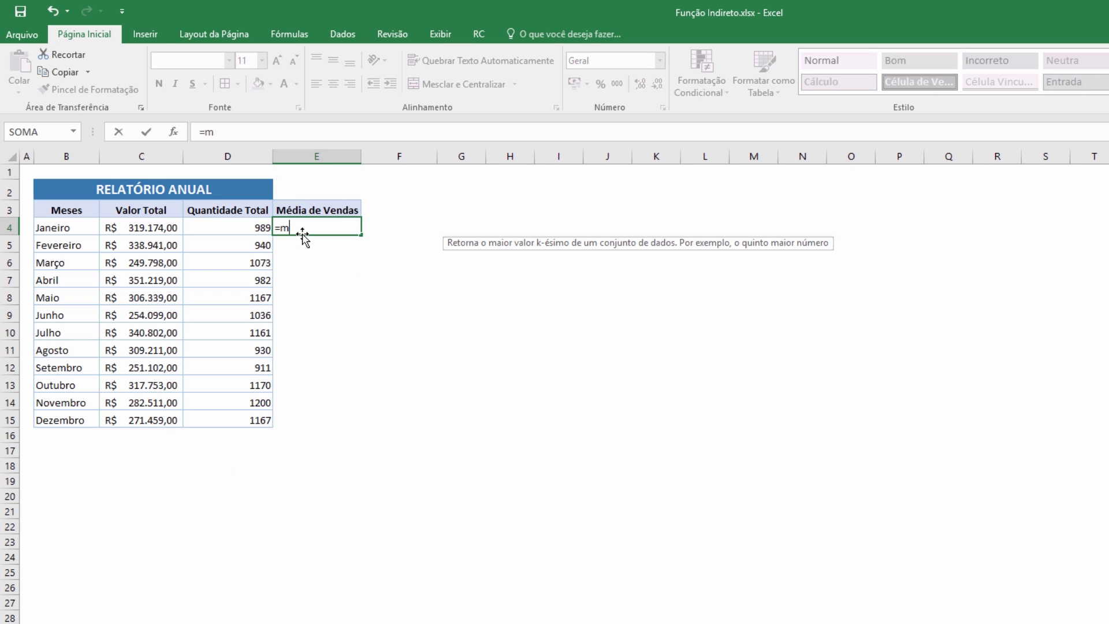
pyautogui.write('édia(indireto')
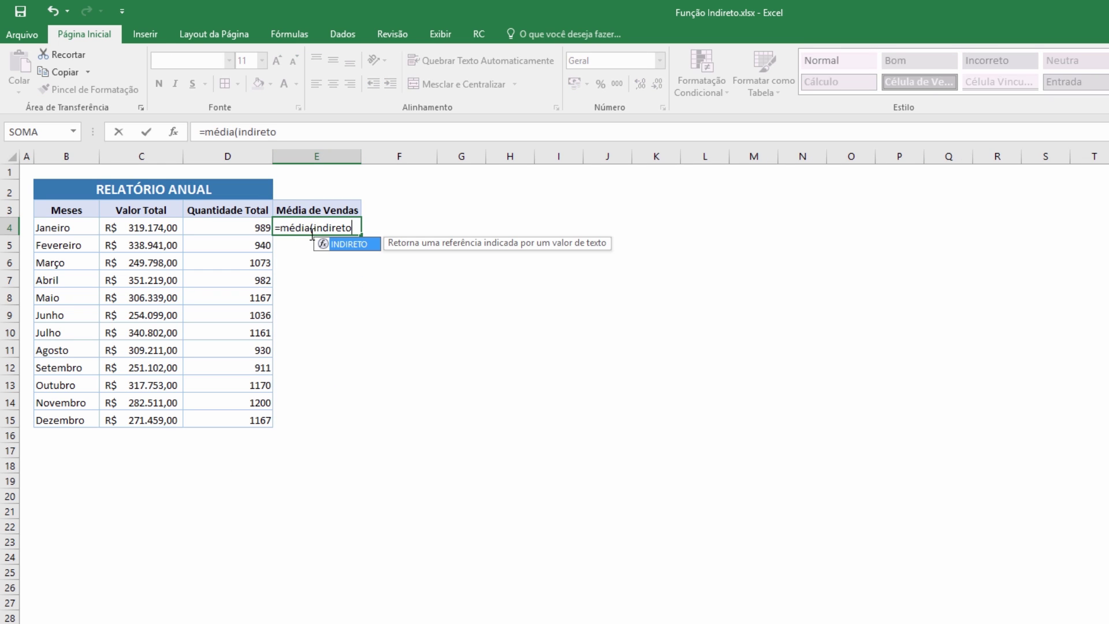
pyautogui.write('(')
pyautogui.click(70, 227)
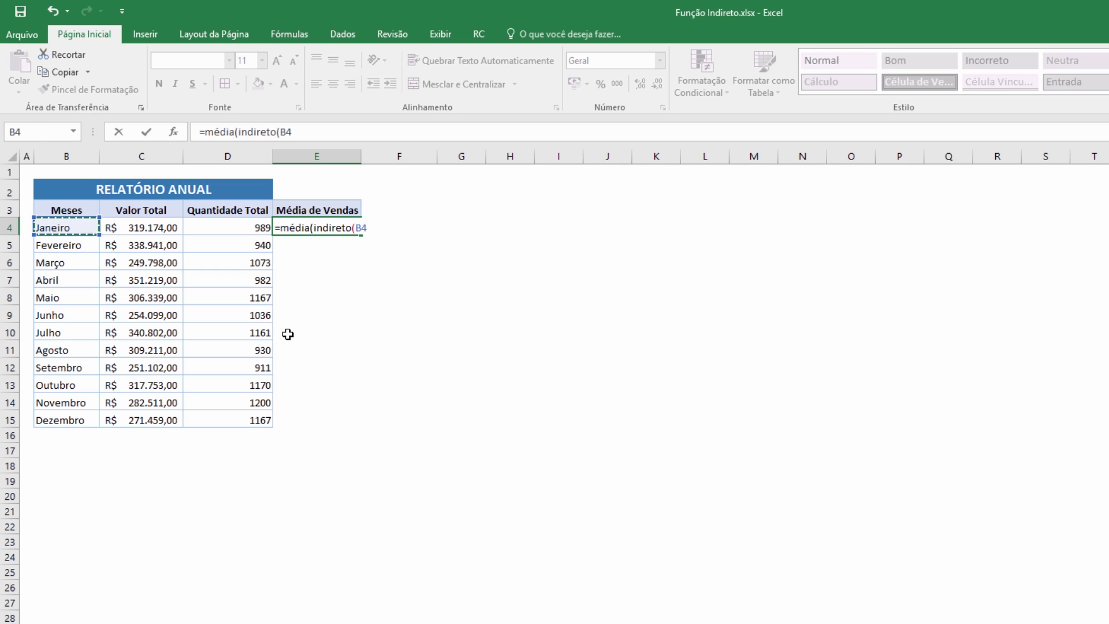
pyautogui.write('&"!B2')
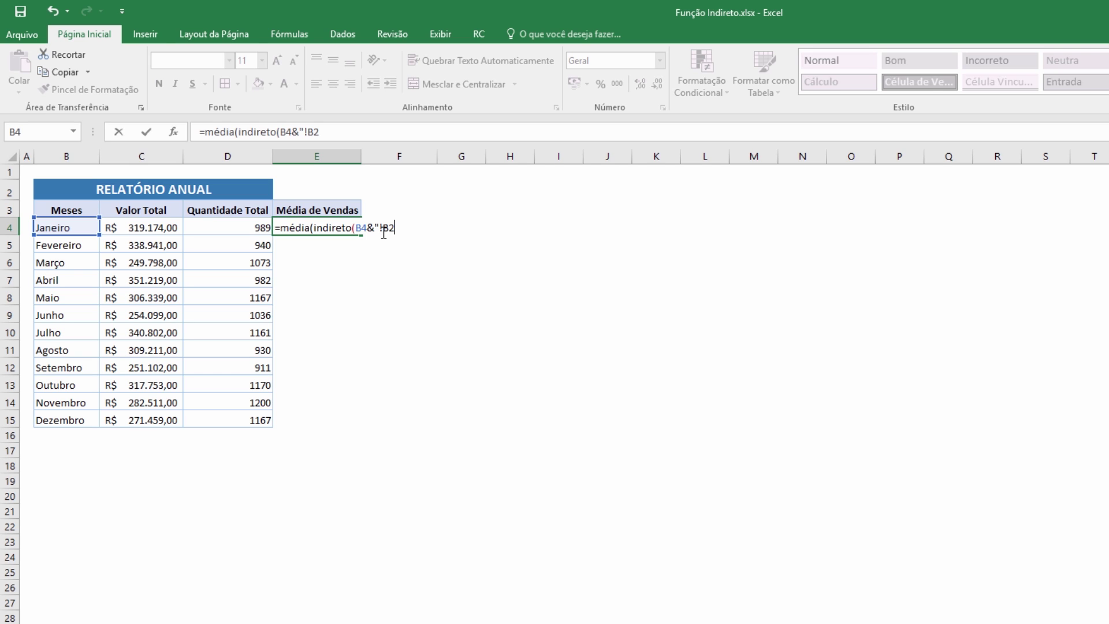
pyautogui.write('0')
pyautogui.press('Return')
# Step: Apply the Contábil R$ format to E4 and copy its average formula down through E15
pyautogui.click(355, 230)
pyautogui.click(574, 84)
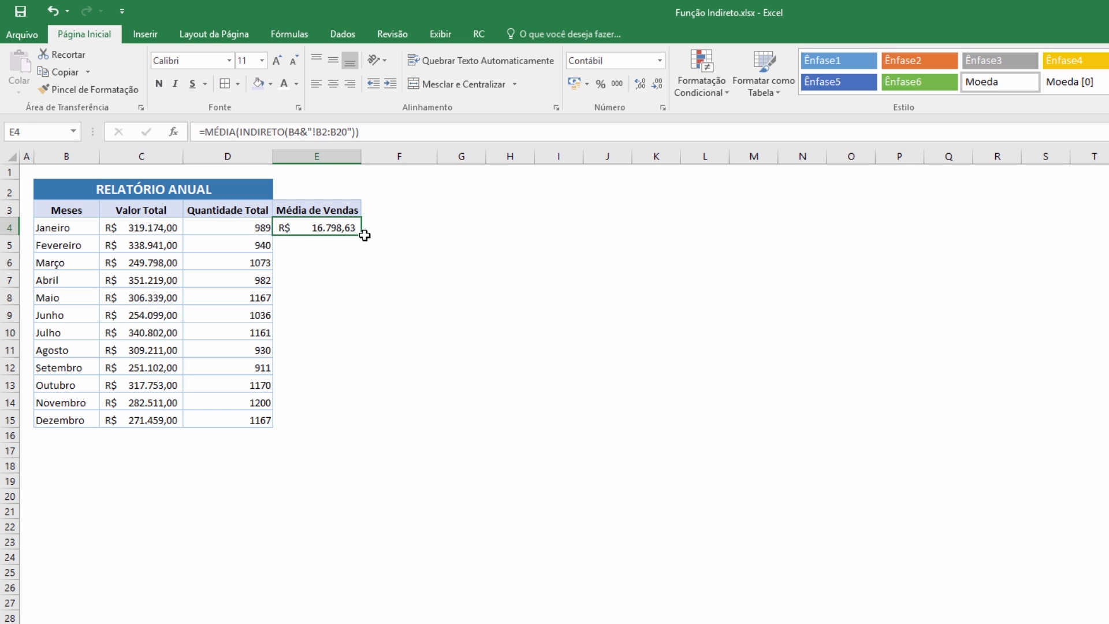
pyautogui.moveTo(360, 235); pyautogui.dragTo(359, 430)
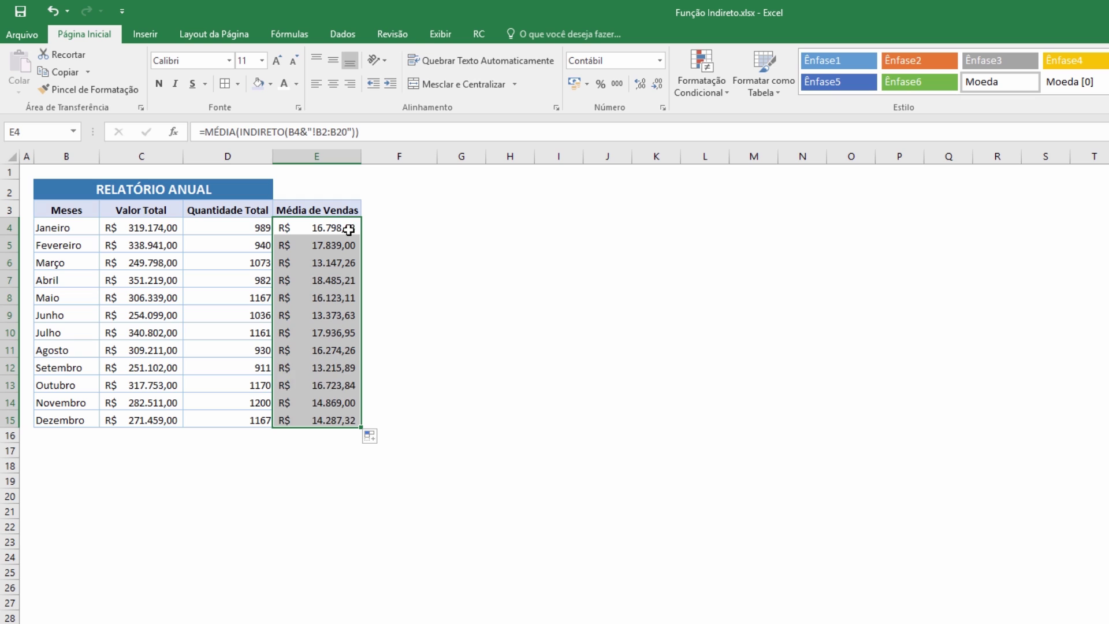
# Step: Compare the MÉDIA and INDIRETO formulas in E4 and E5, checking how the month reference changes between rows
pyautogui.click(348, 226)
pyautogui.click(348, 227)
pyautogui.click(333, 247)
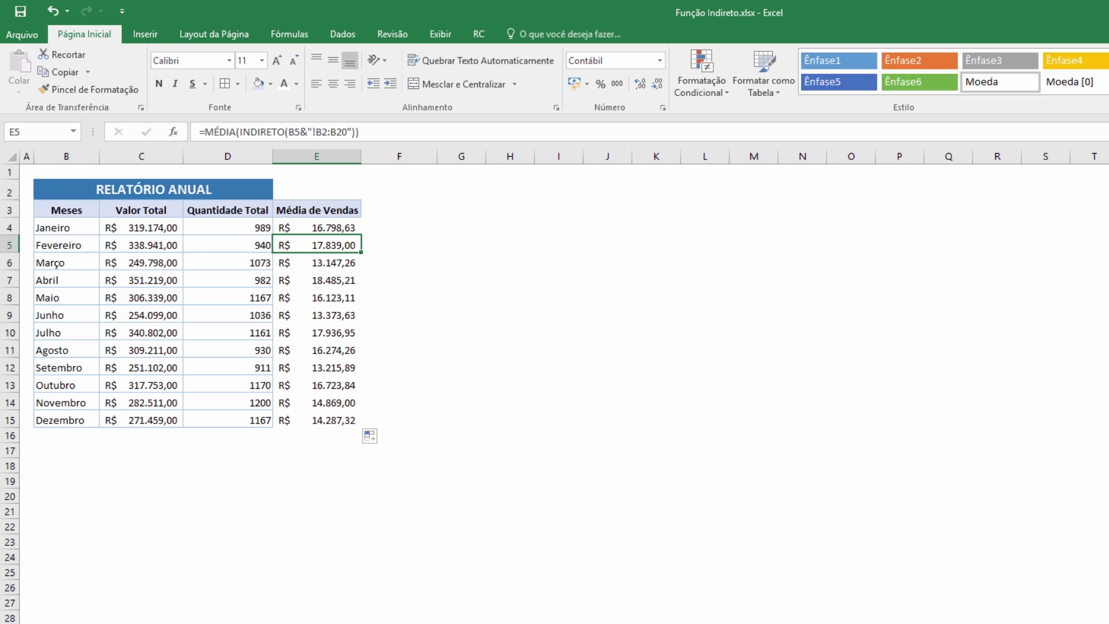
pyautogui.click(334, 225)
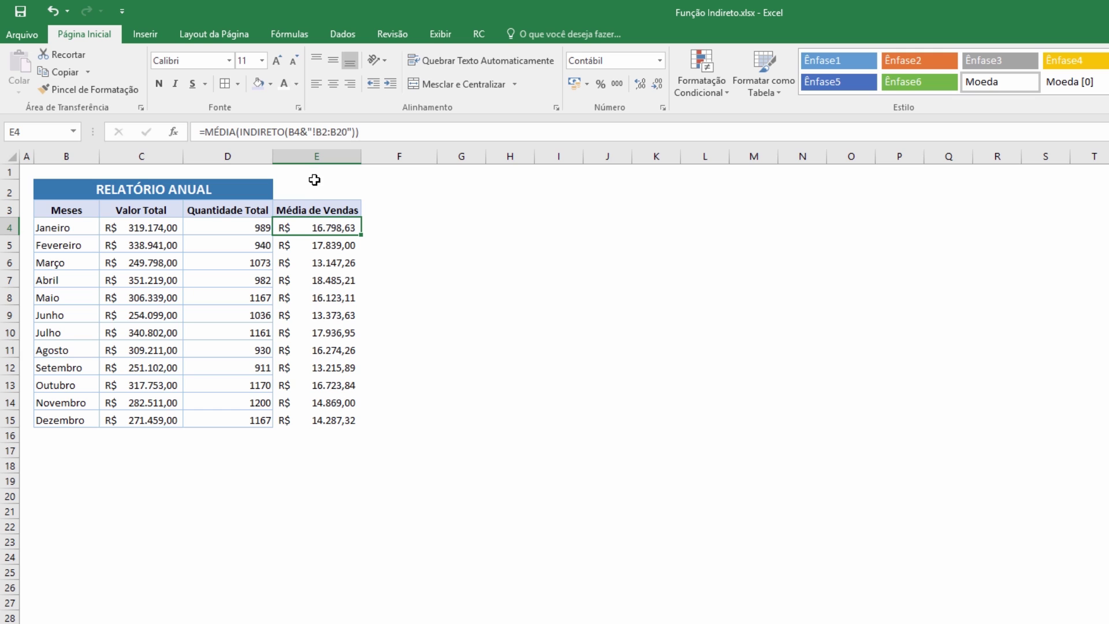
pyautogui.click(302, 131)
# Step: Try to start an INDIRETO formula in F4 beside Janeiro's average
pyautogui.click(410, 229)
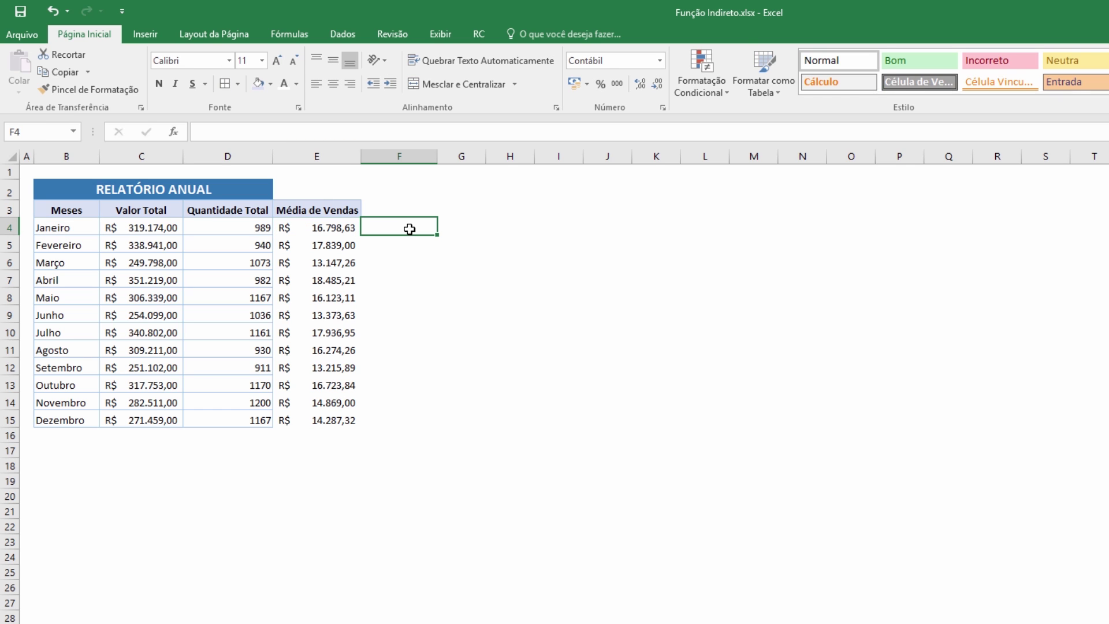
pyautogui.write('=indi')
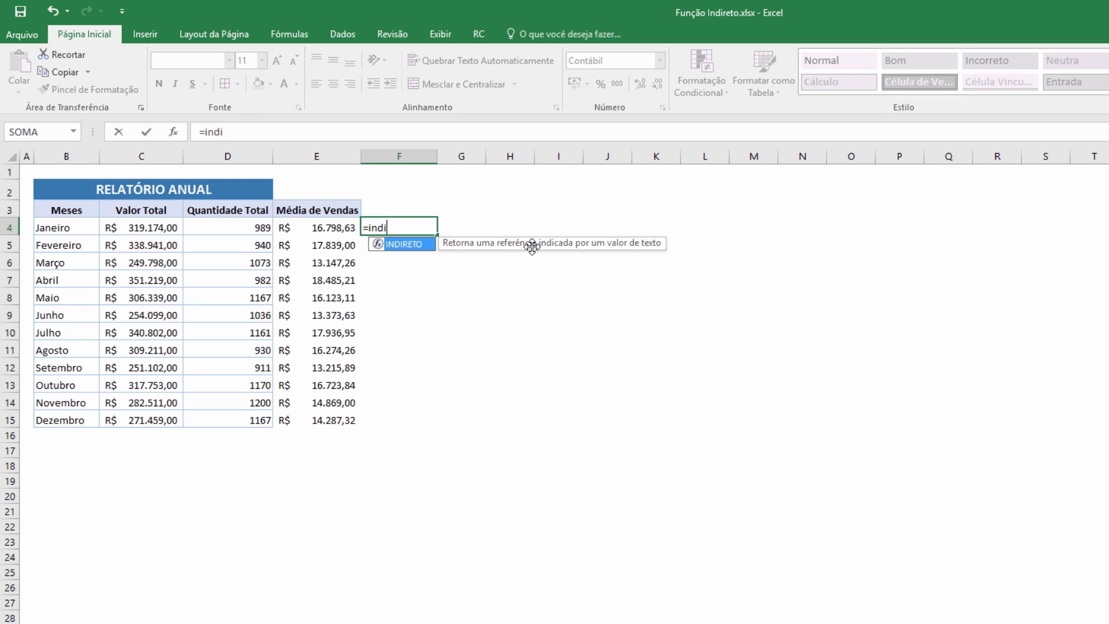
pyautogui.click(340, 228)
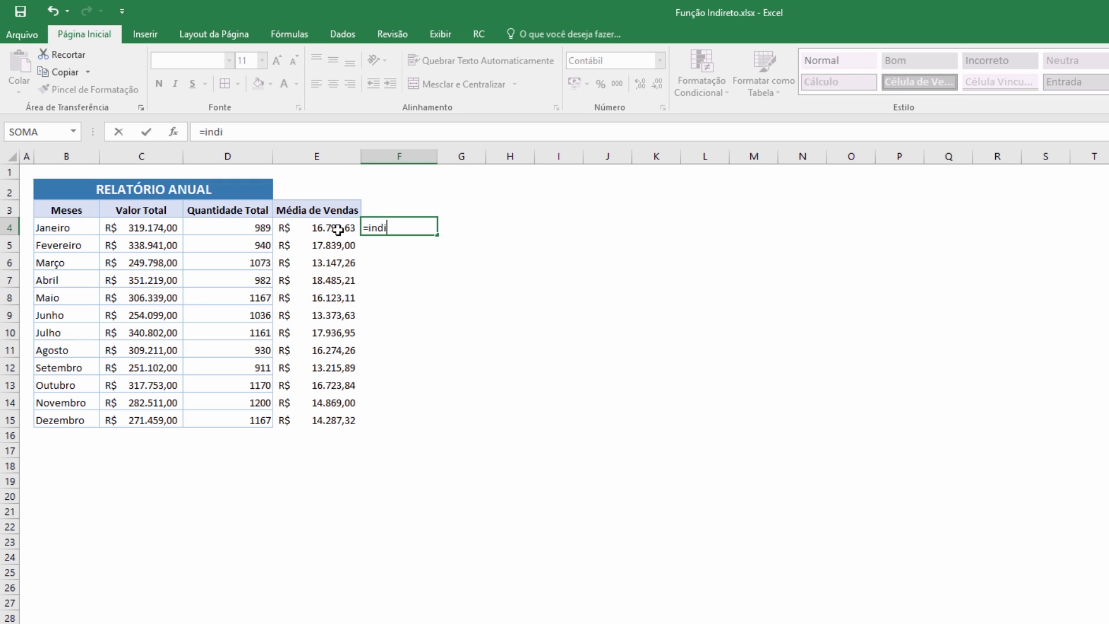
# Step: Examine the B4 reference and the "!B2:B20" text inside E4's INDIRETO formula, leaving the formula as it is
pyautogui.click(307, 132)
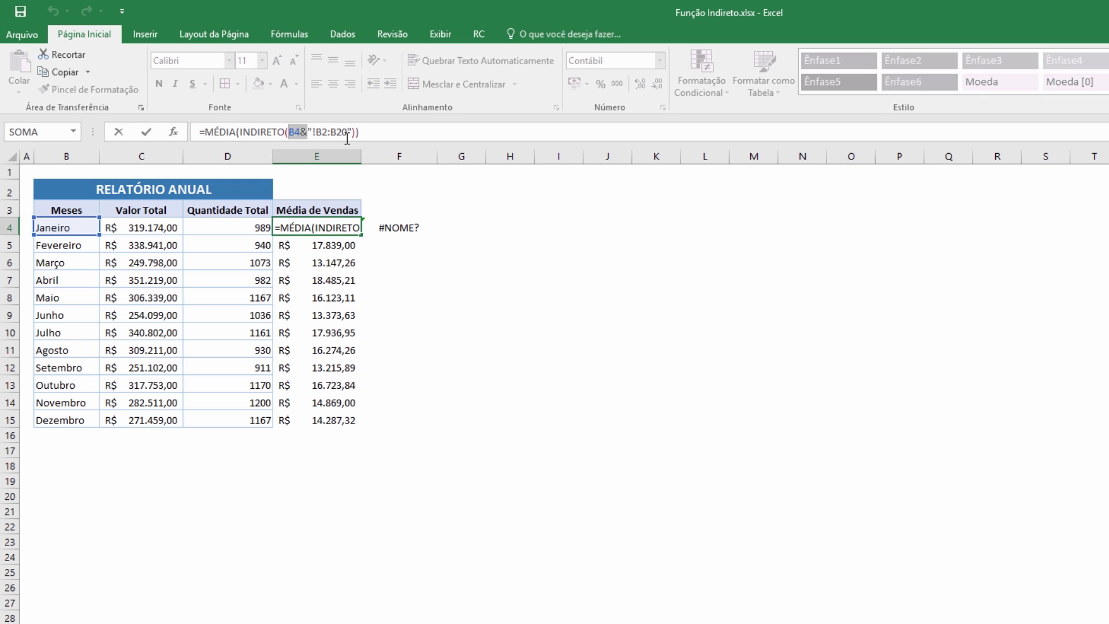
pyautogui.moveTo(348, 131); pyautogui.dragTo(308, 133)
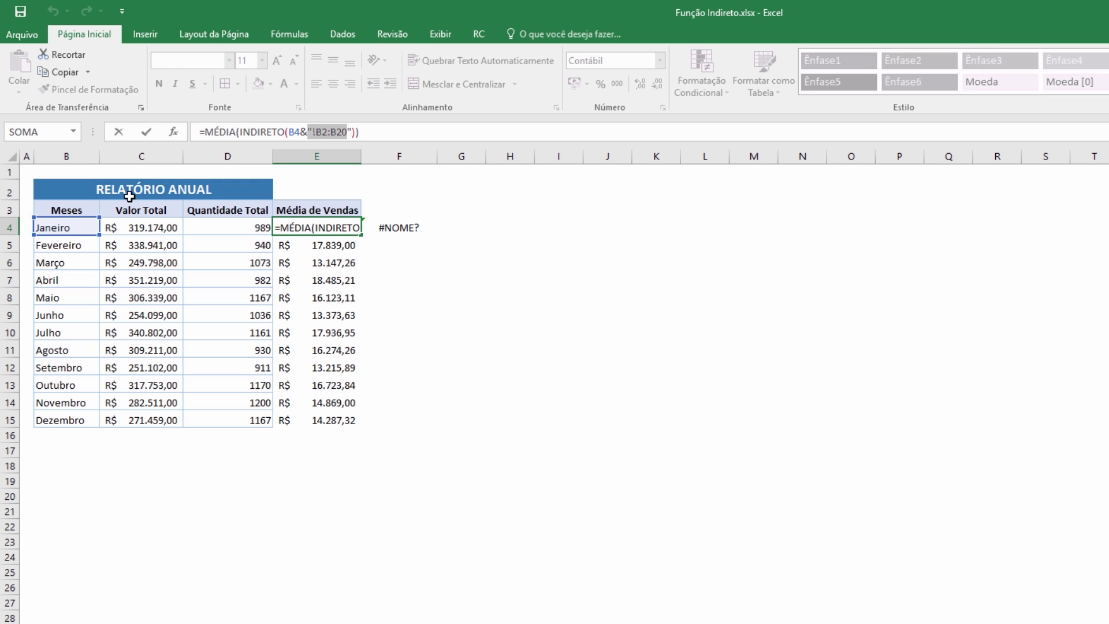
pyautogui.click(325, 132)
pyautogui.moveTo(308, 132); pyautogui.dragTo(356, 132)
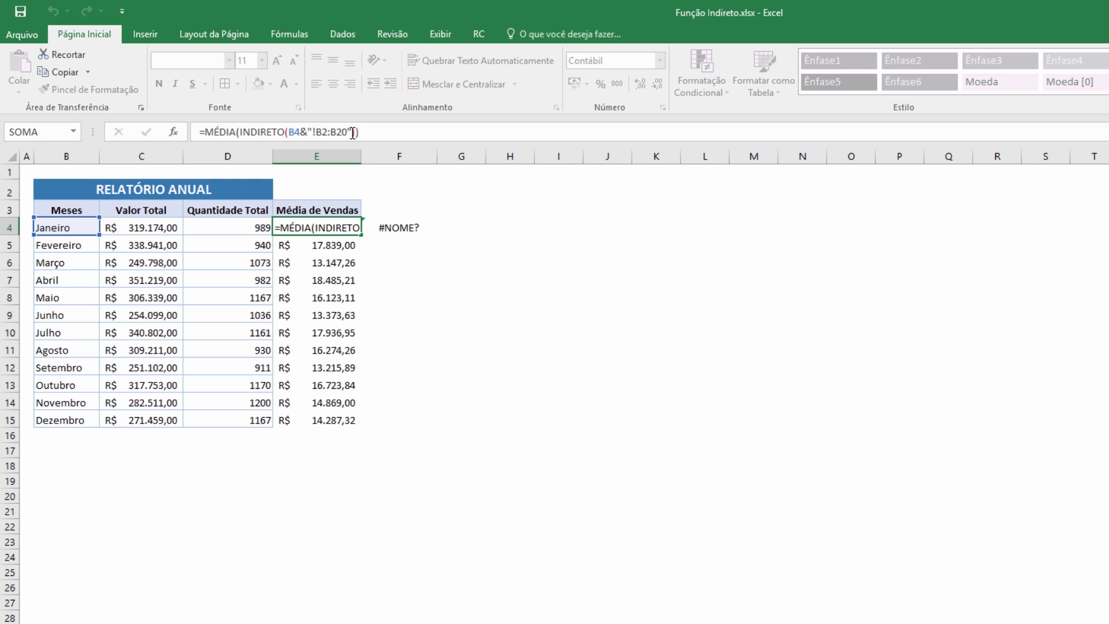
pyautogui.press('Return')
# Step: Clear the incomplete INDIRETO entry from F4
pyautogui.click(404, 225)
pyautogui.press('Delete')
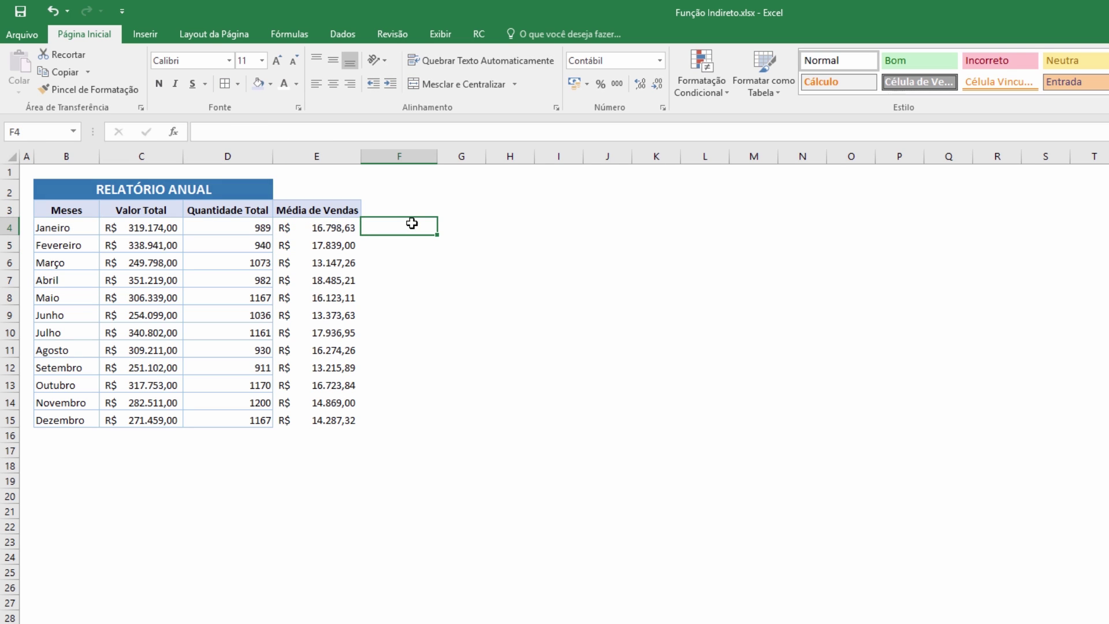
# Step: Enter the direct reference =E4 in G4 as a comparison with INDIRETO, then clear it
pyautogui.press('Right')
pyautogui.write('=')
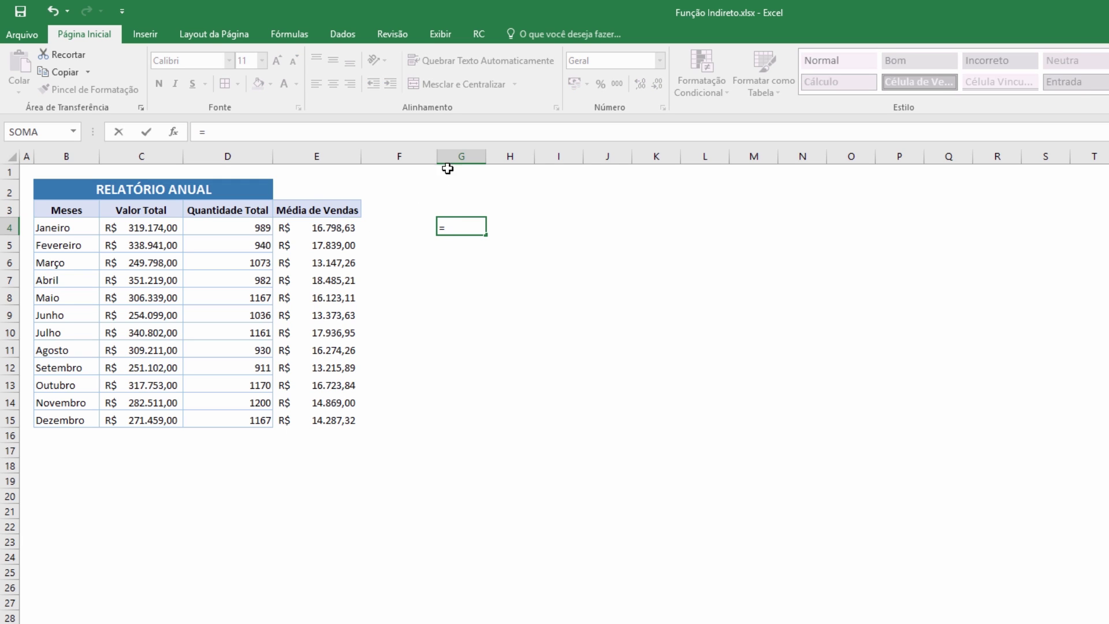
pyautogui.click(322, 244)
pyautogui.click(323, 228)
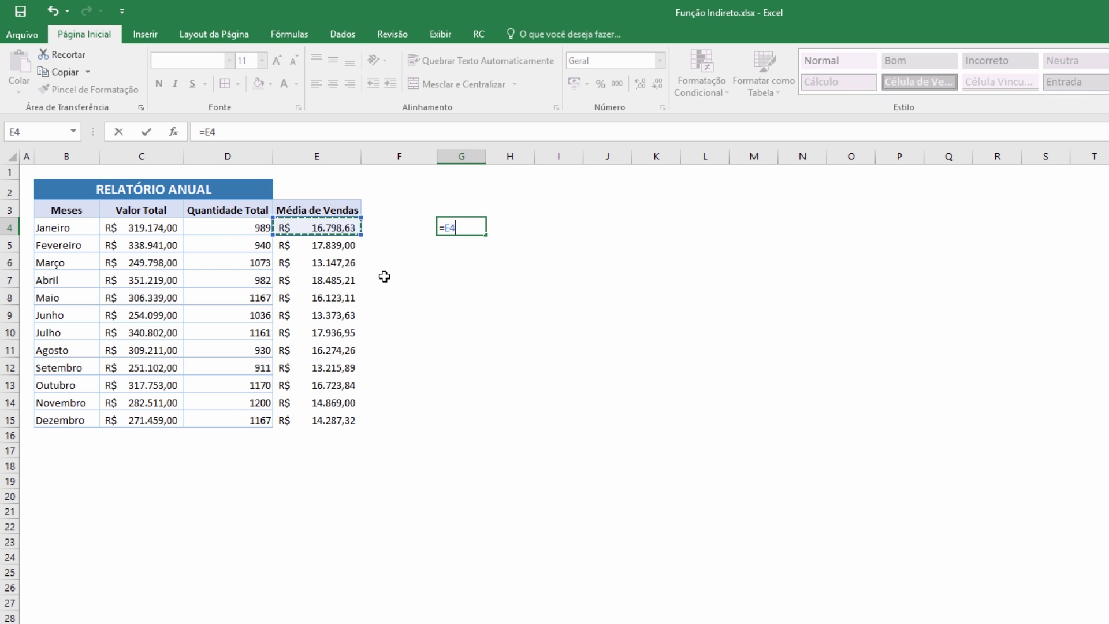
pyautogui.press('Return')
pyautogui.click(496, 227)
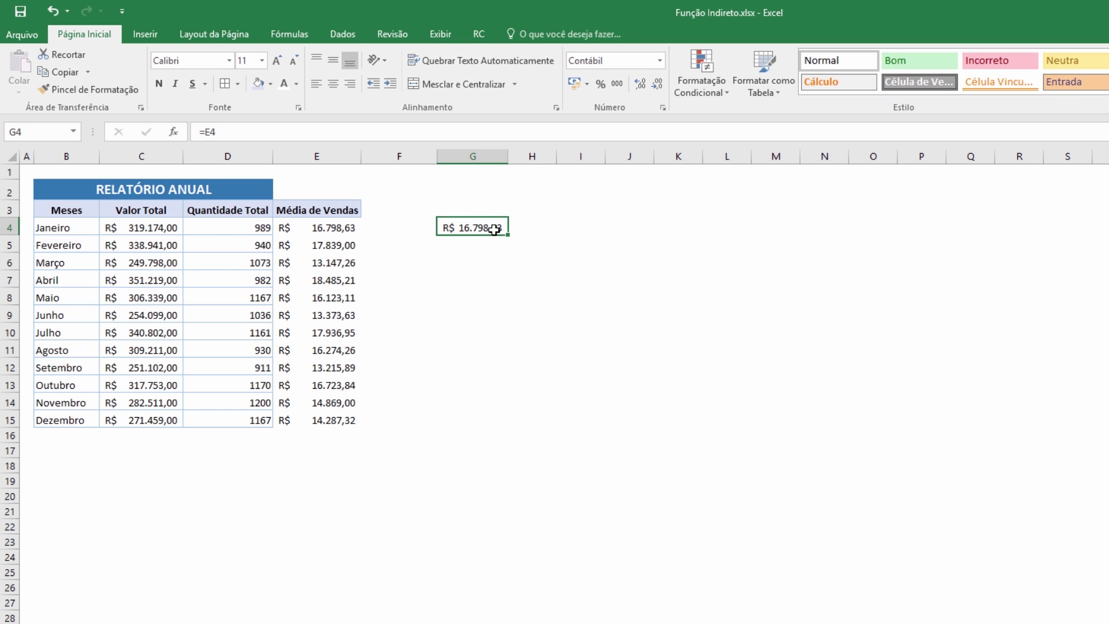
pyautogui.press('Delete')
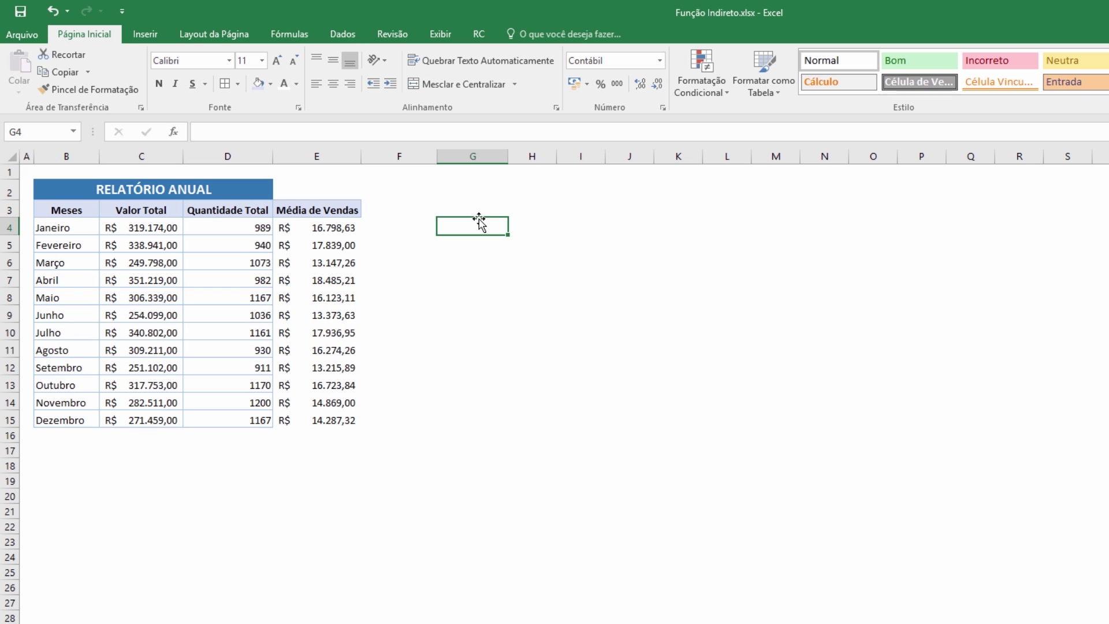